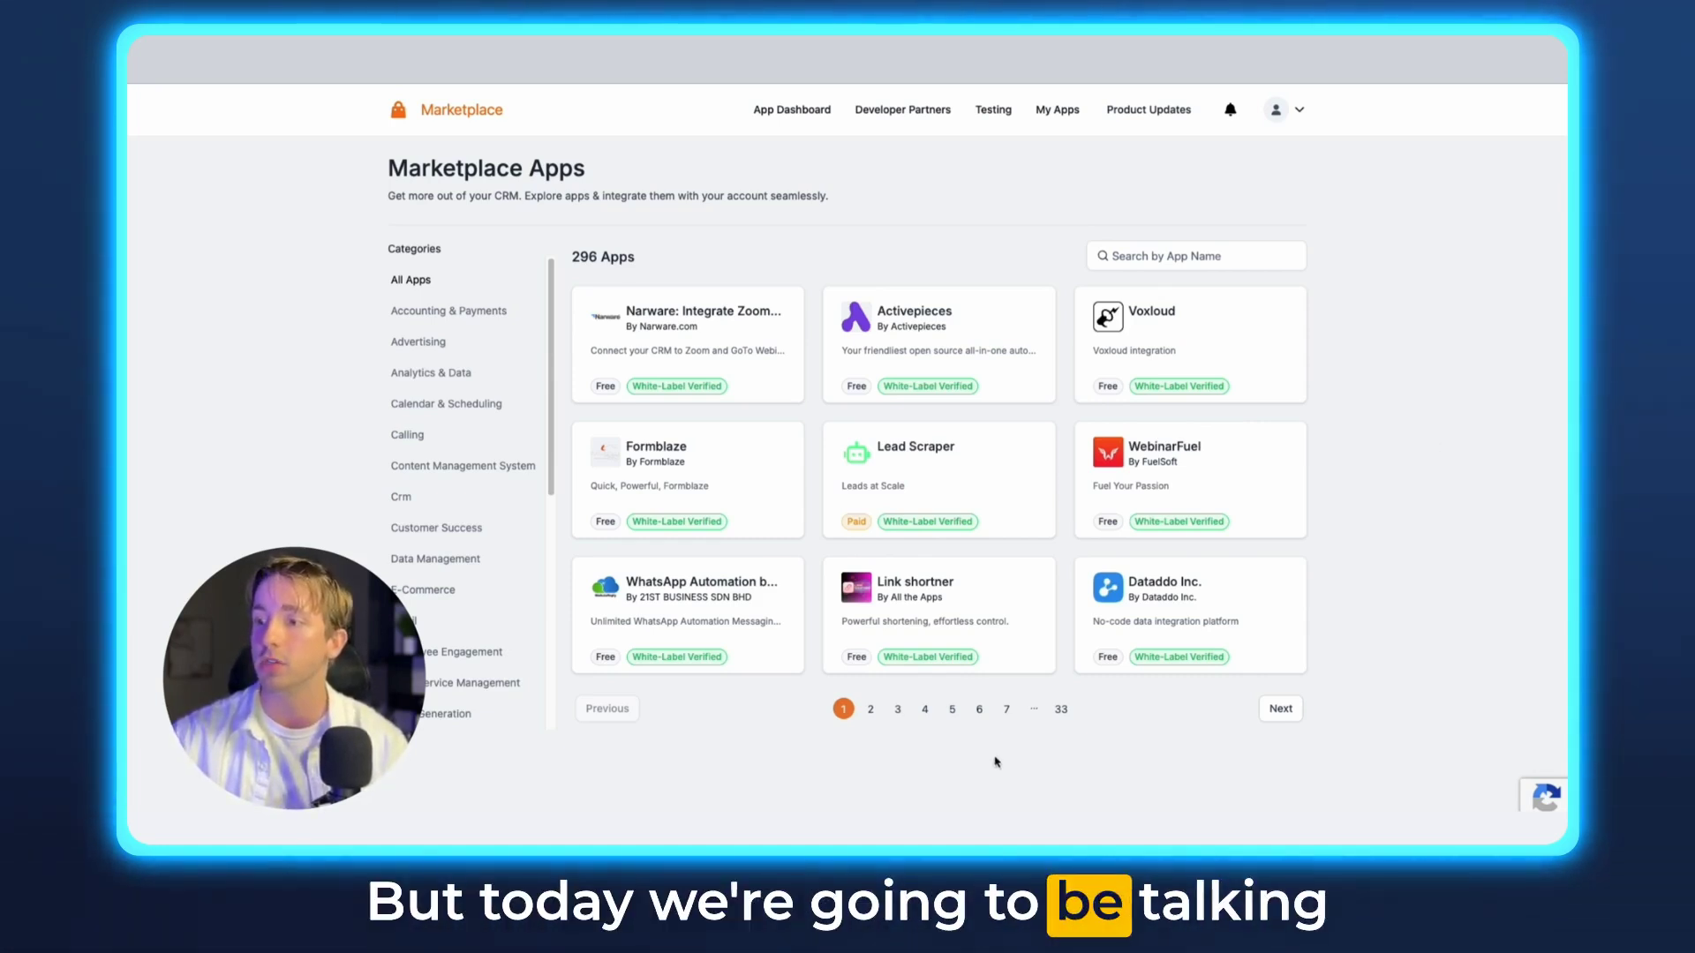
Step: Go to page 2 of the Marketplace apps listing, where Razorpay appears
{"action": "left_click", "coordinate": [871, 711]}
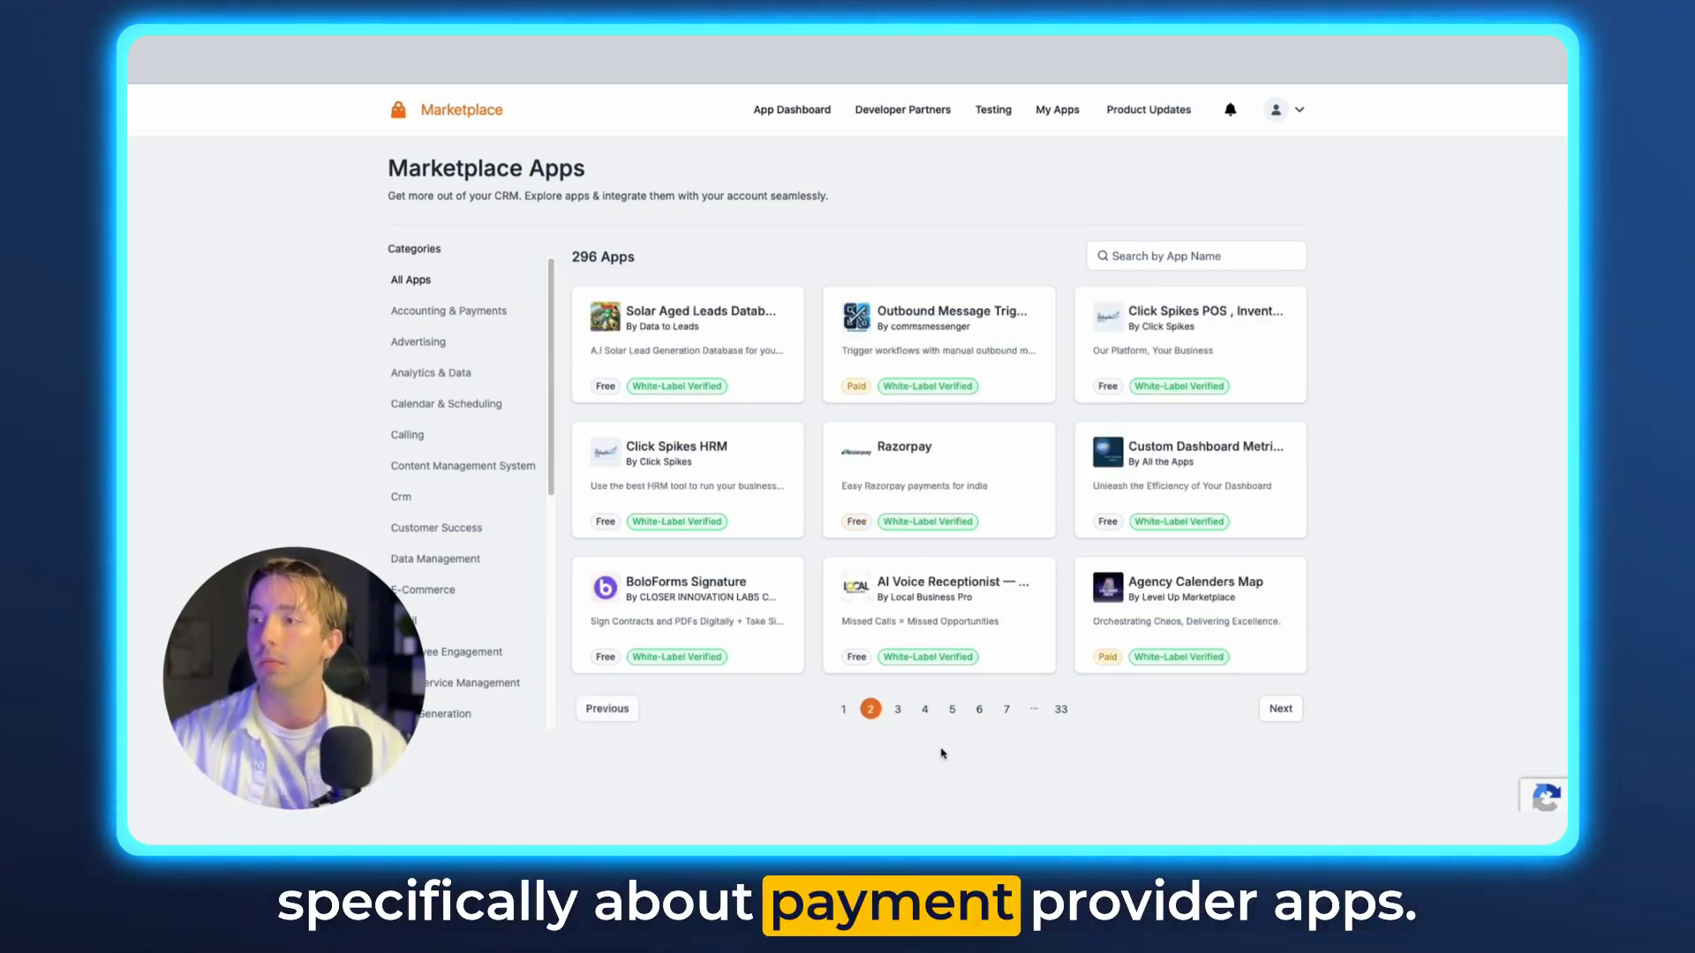
Step: Open the Razorpay listing, highlight its India payments tagline, and scroll through the description
{"action": "left_click", "coordinate": [961, 476]}
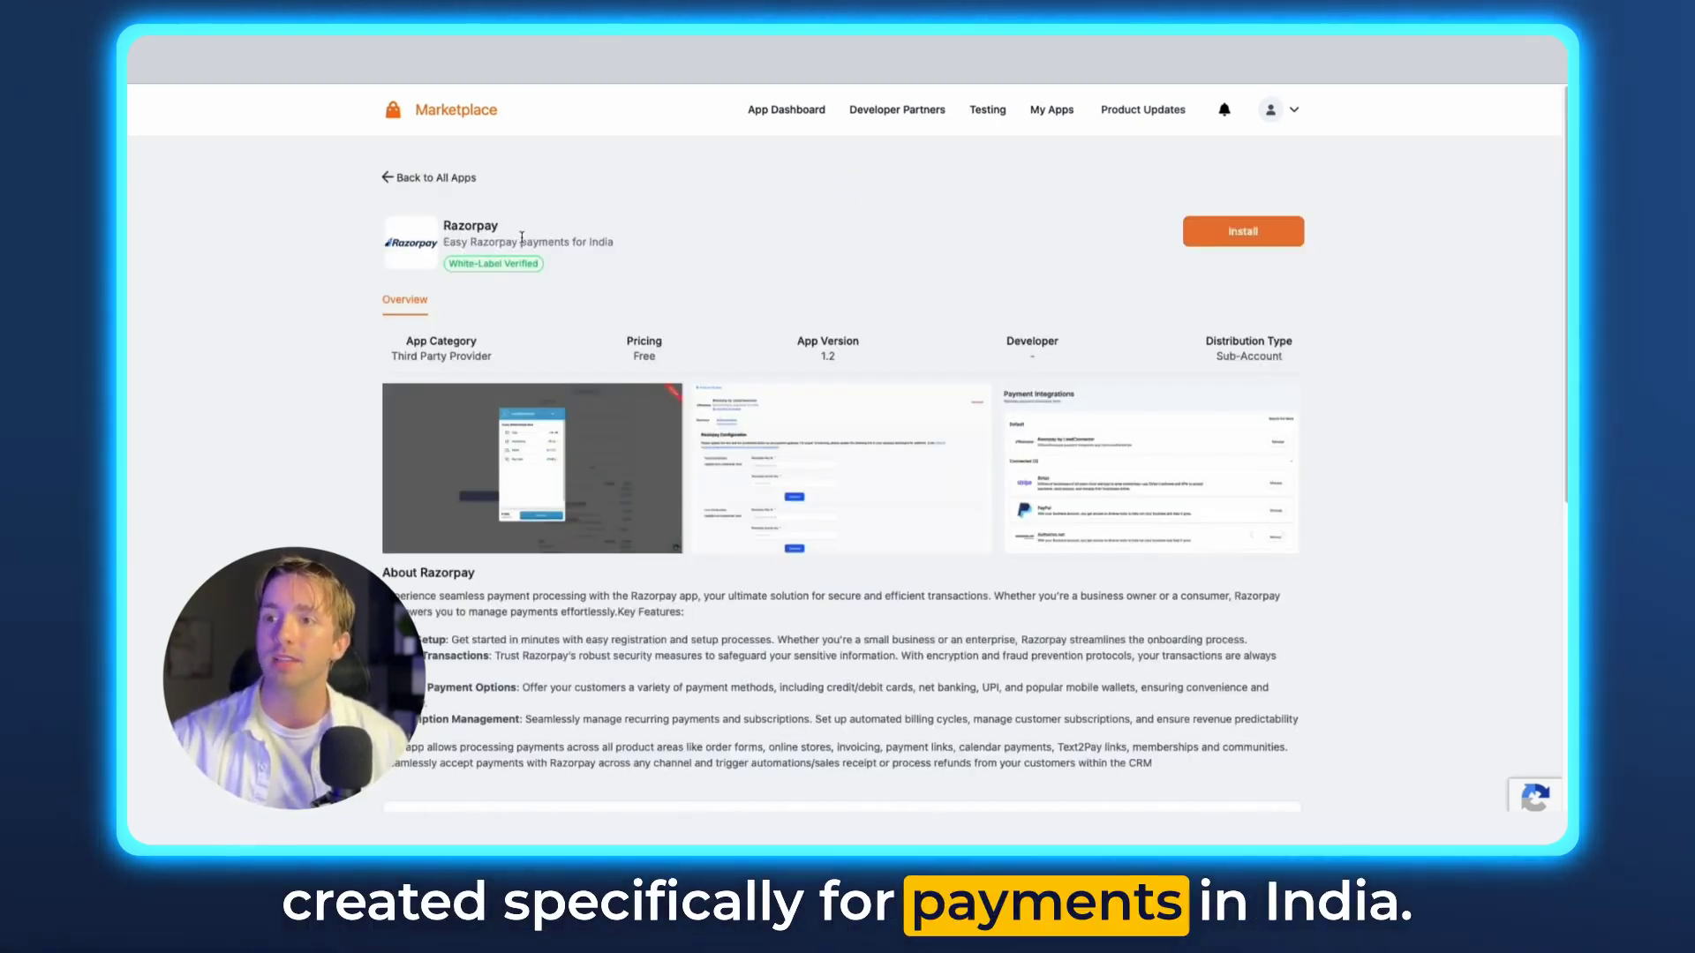
{"action": "left_click_drag", "start_coordinate": [519, 242], "coordinate": [614, 244]}
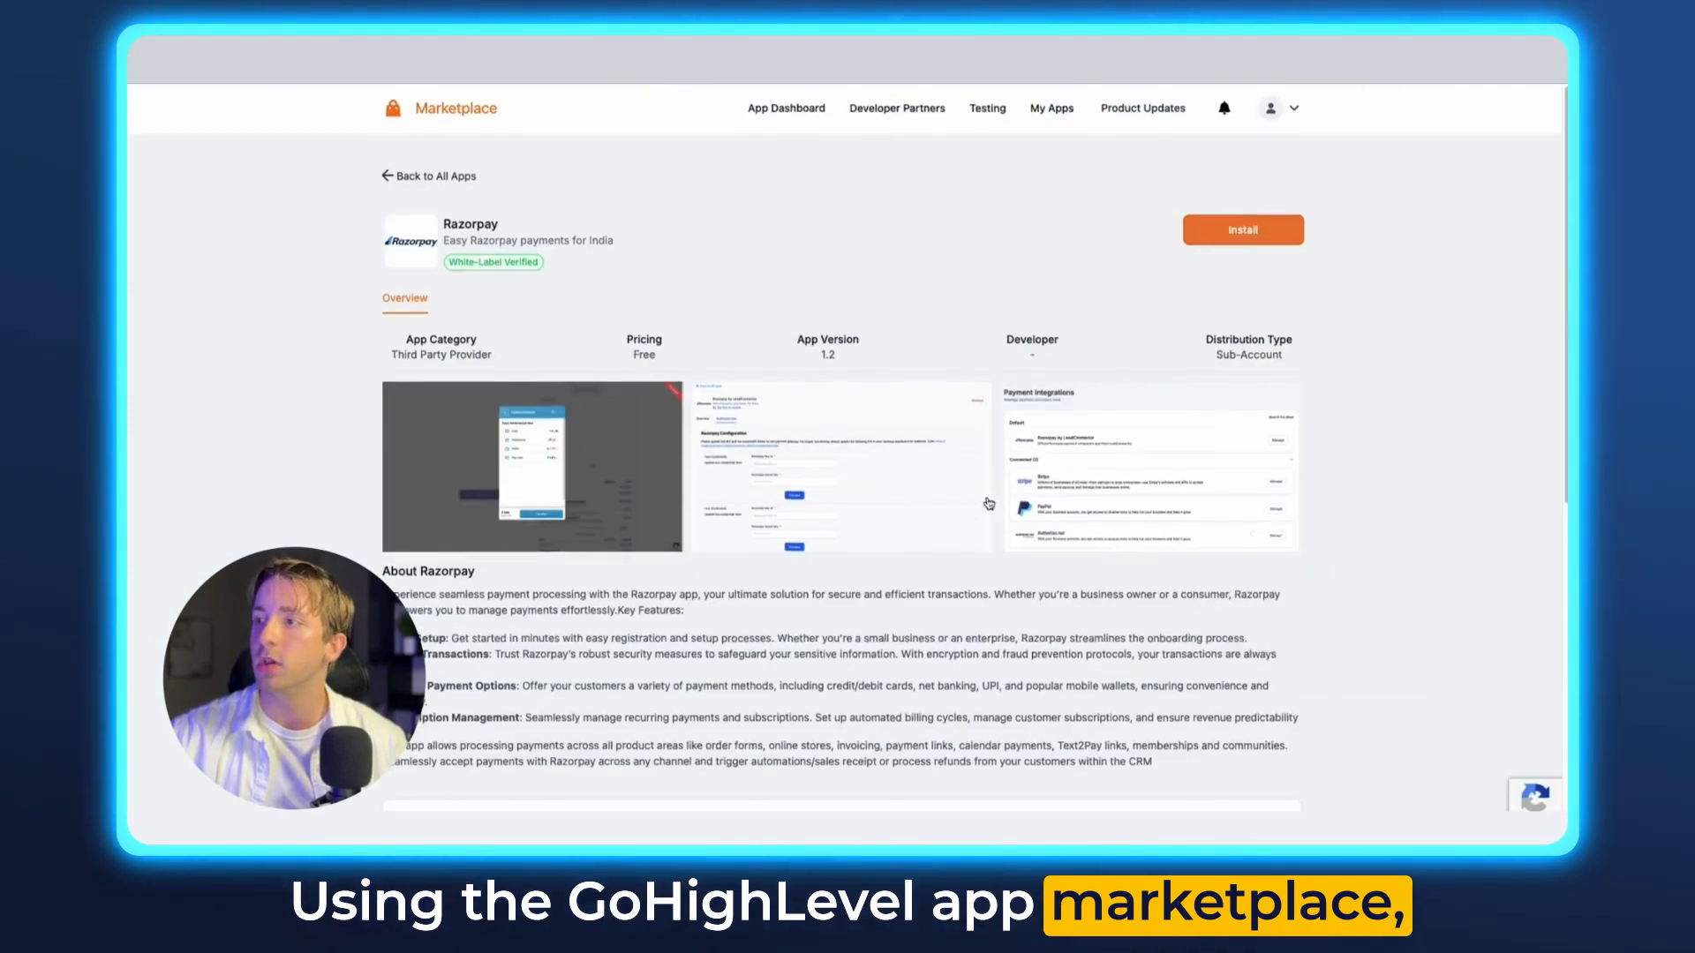
{"action": "scroll", "coordinate": [1130, 512], "scroll_direction": "down", "scroll_amount": 1}
{"action": "scroll", "coordinate": [1129, 512], "scroll_direction": "down", "scroll_amount": 5}
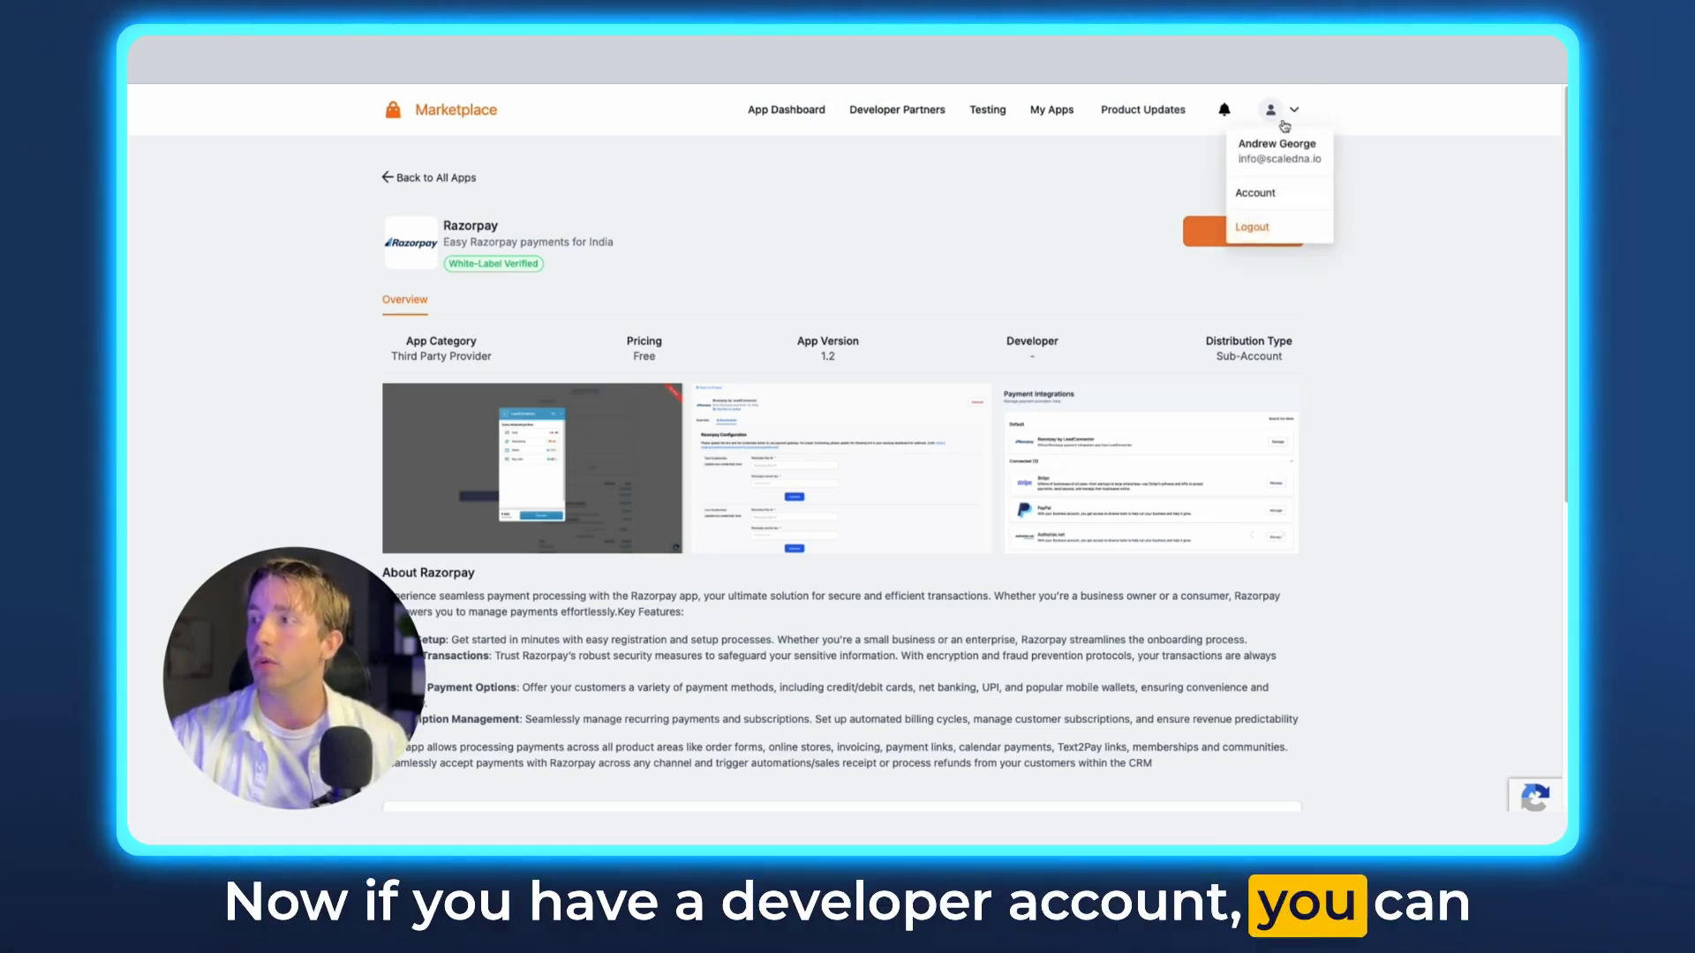
Step: In My Apps, preview Create App as public, cancel it, and open EasyPay's settings
{"action": "left_click", "coordinate": [1357, 128]}
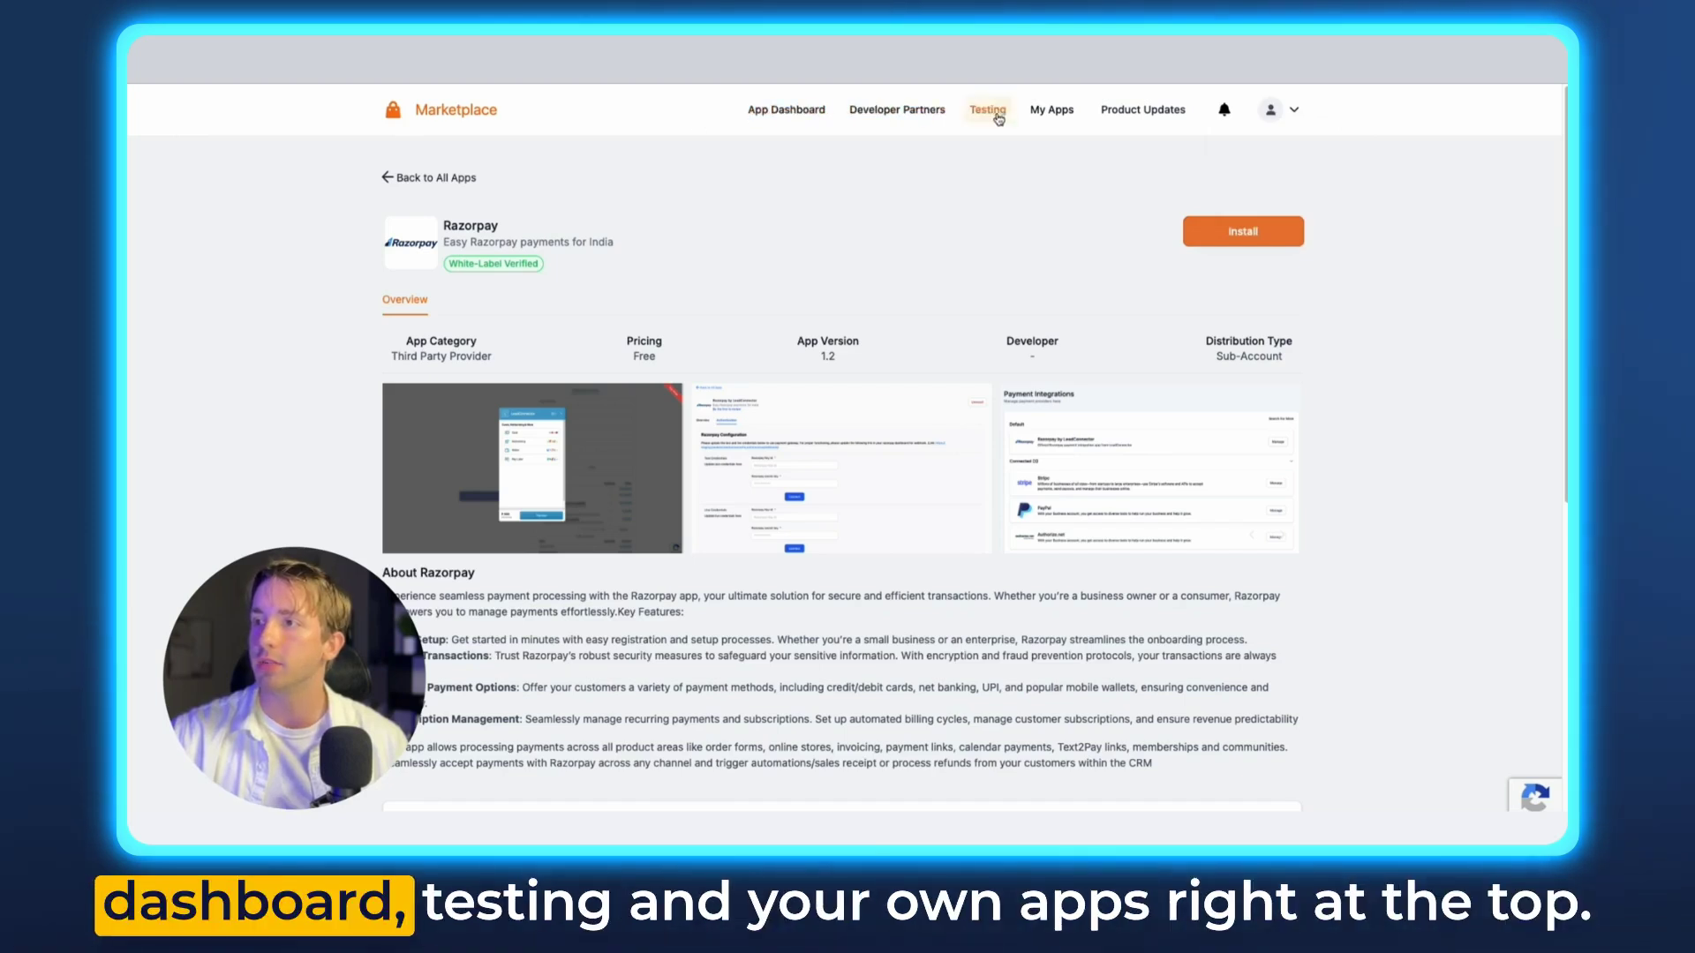
{"action": "left_click", "coordinate": [1049, 113]}
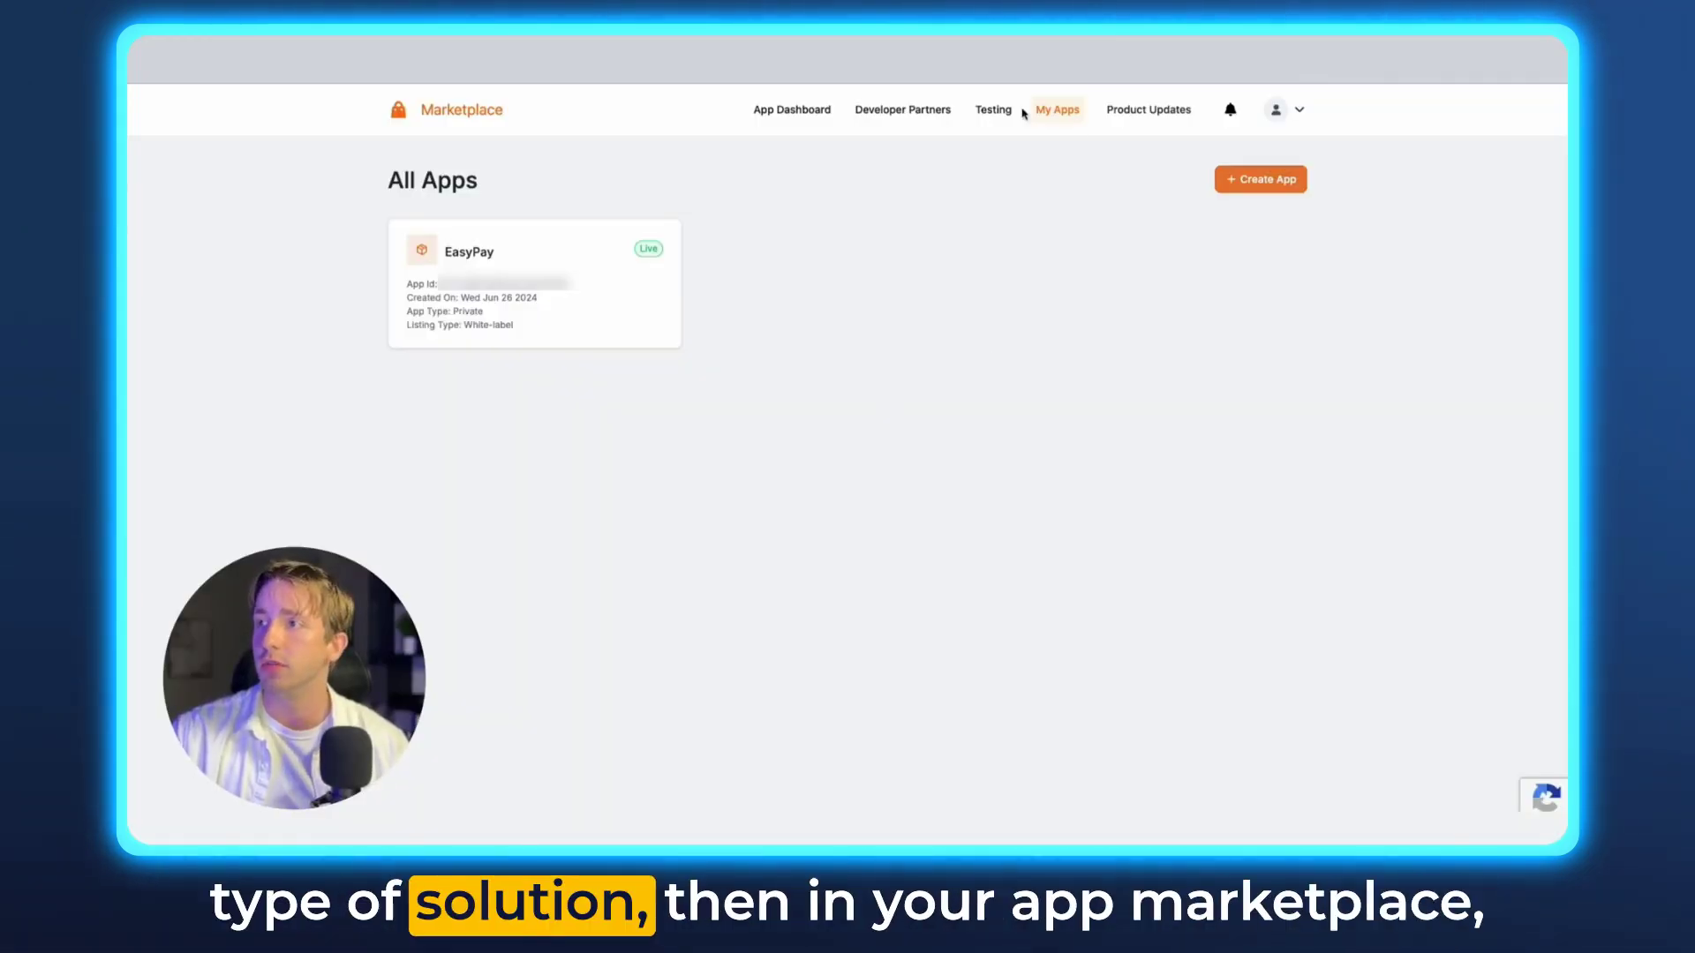
{"action": "left_click", "coordinate": [1259, 179]}
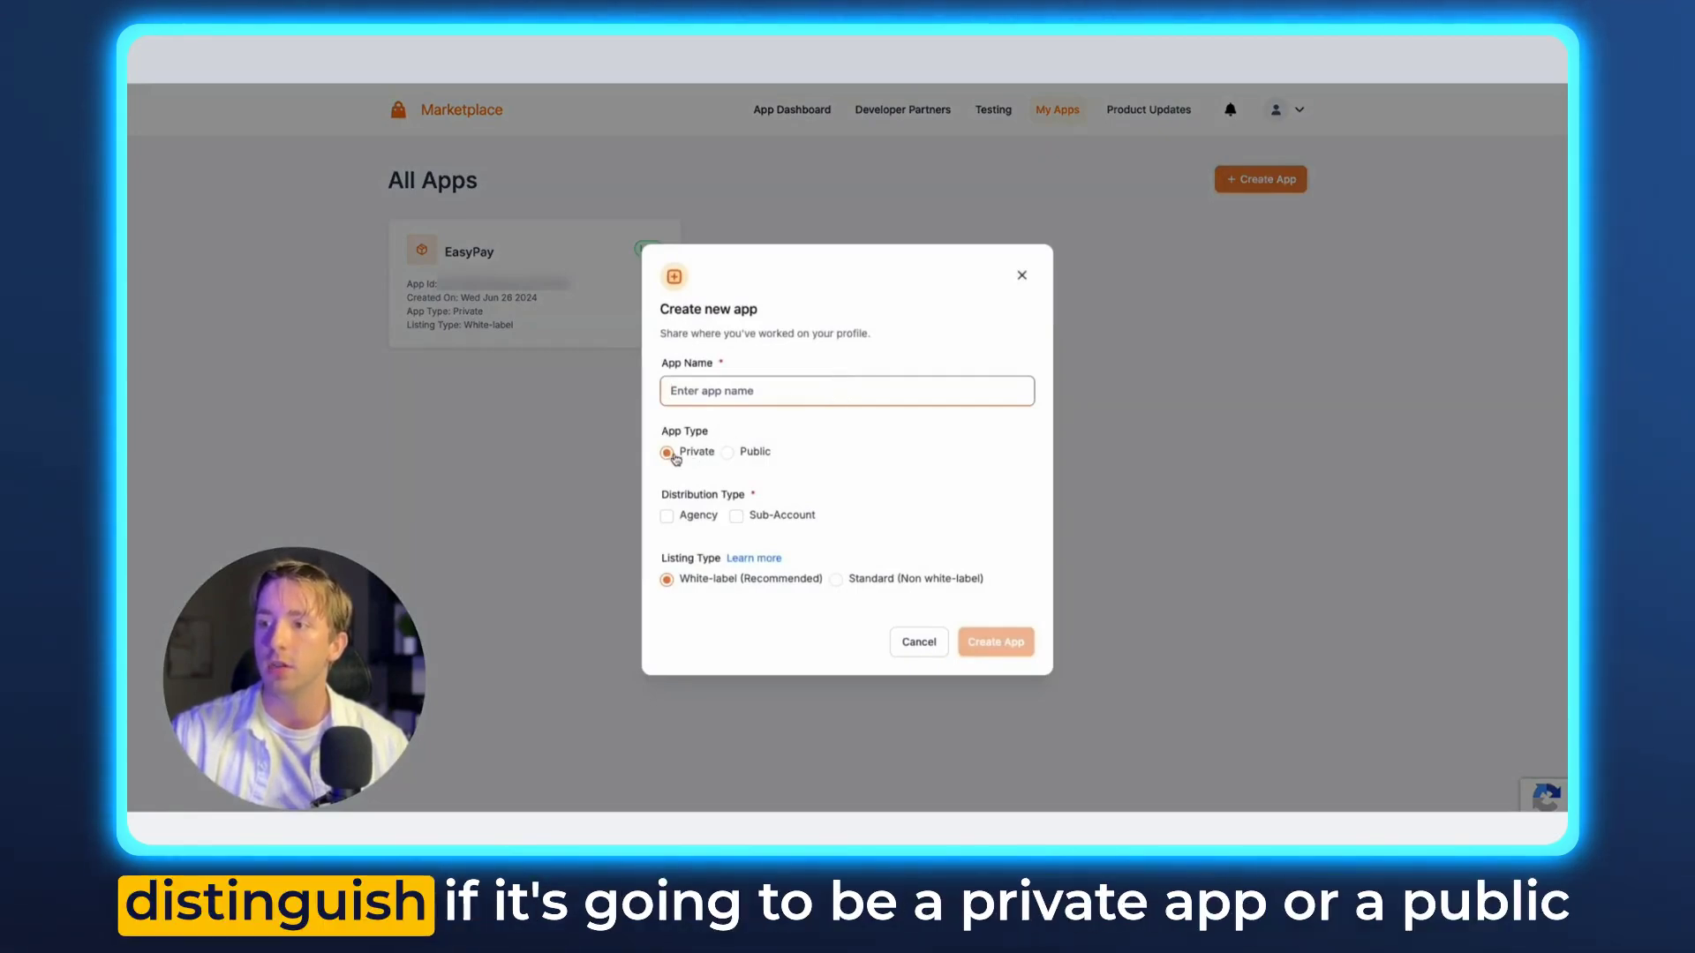
{"action": "left_click", "coordinate": [732, 454]}
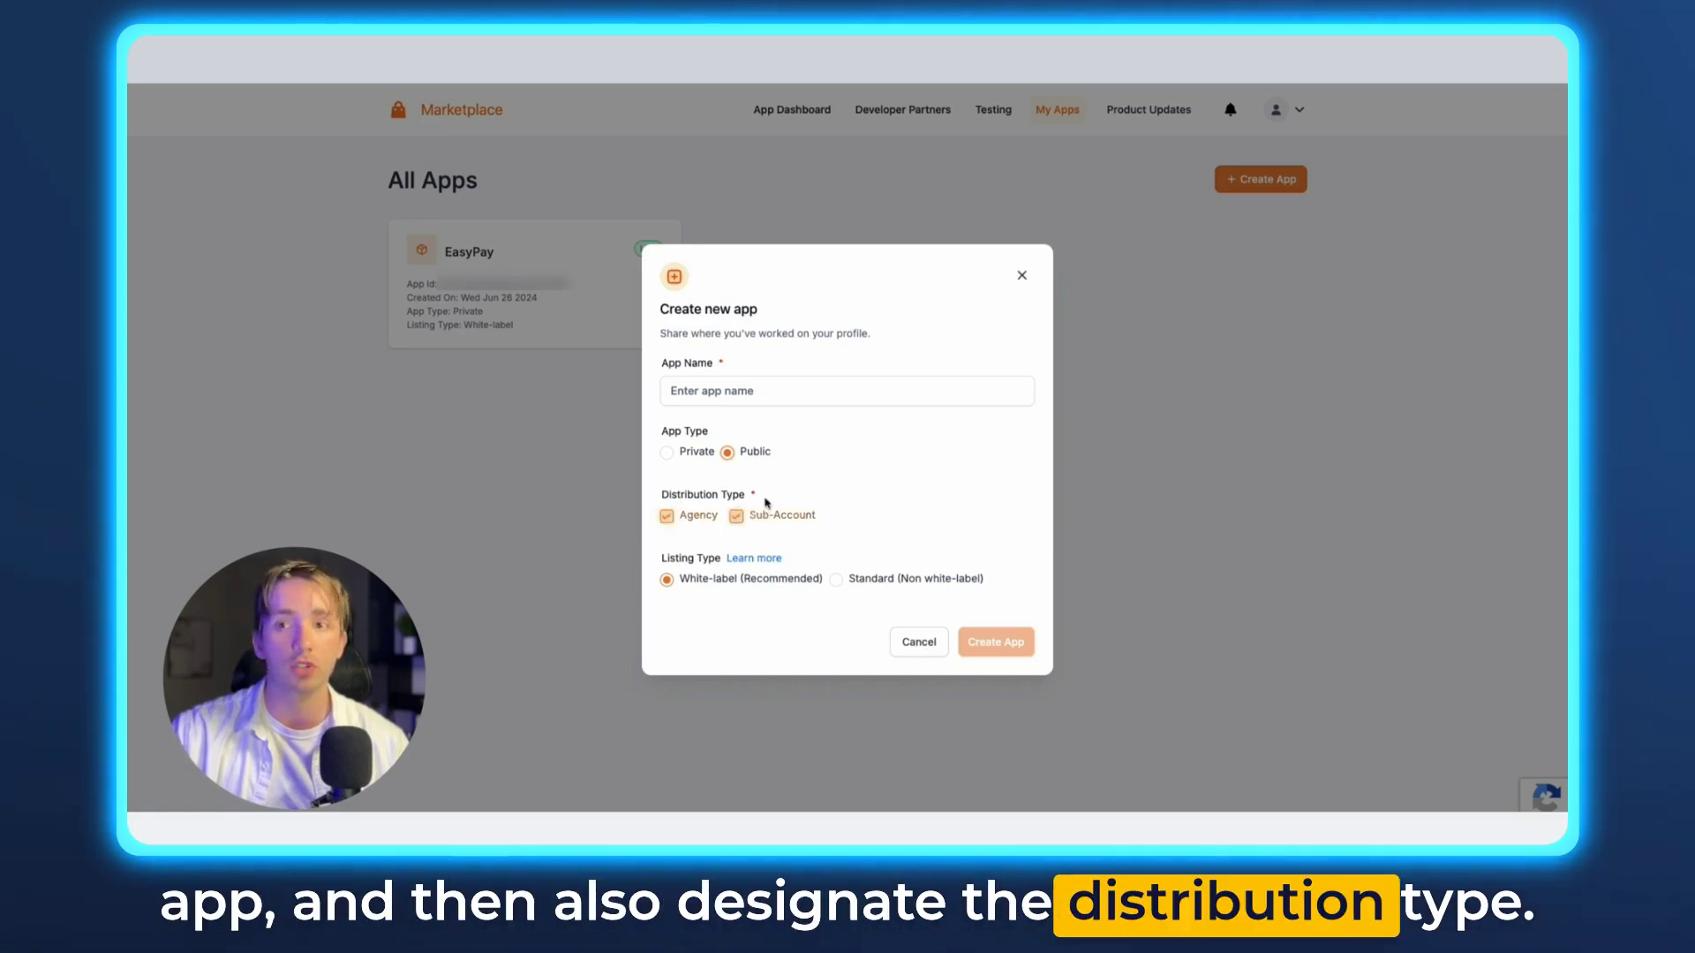
{"action": "left_click", "coordinate": [926, 658]}
{"action": "left_click", "coordinate": [554, 340]}
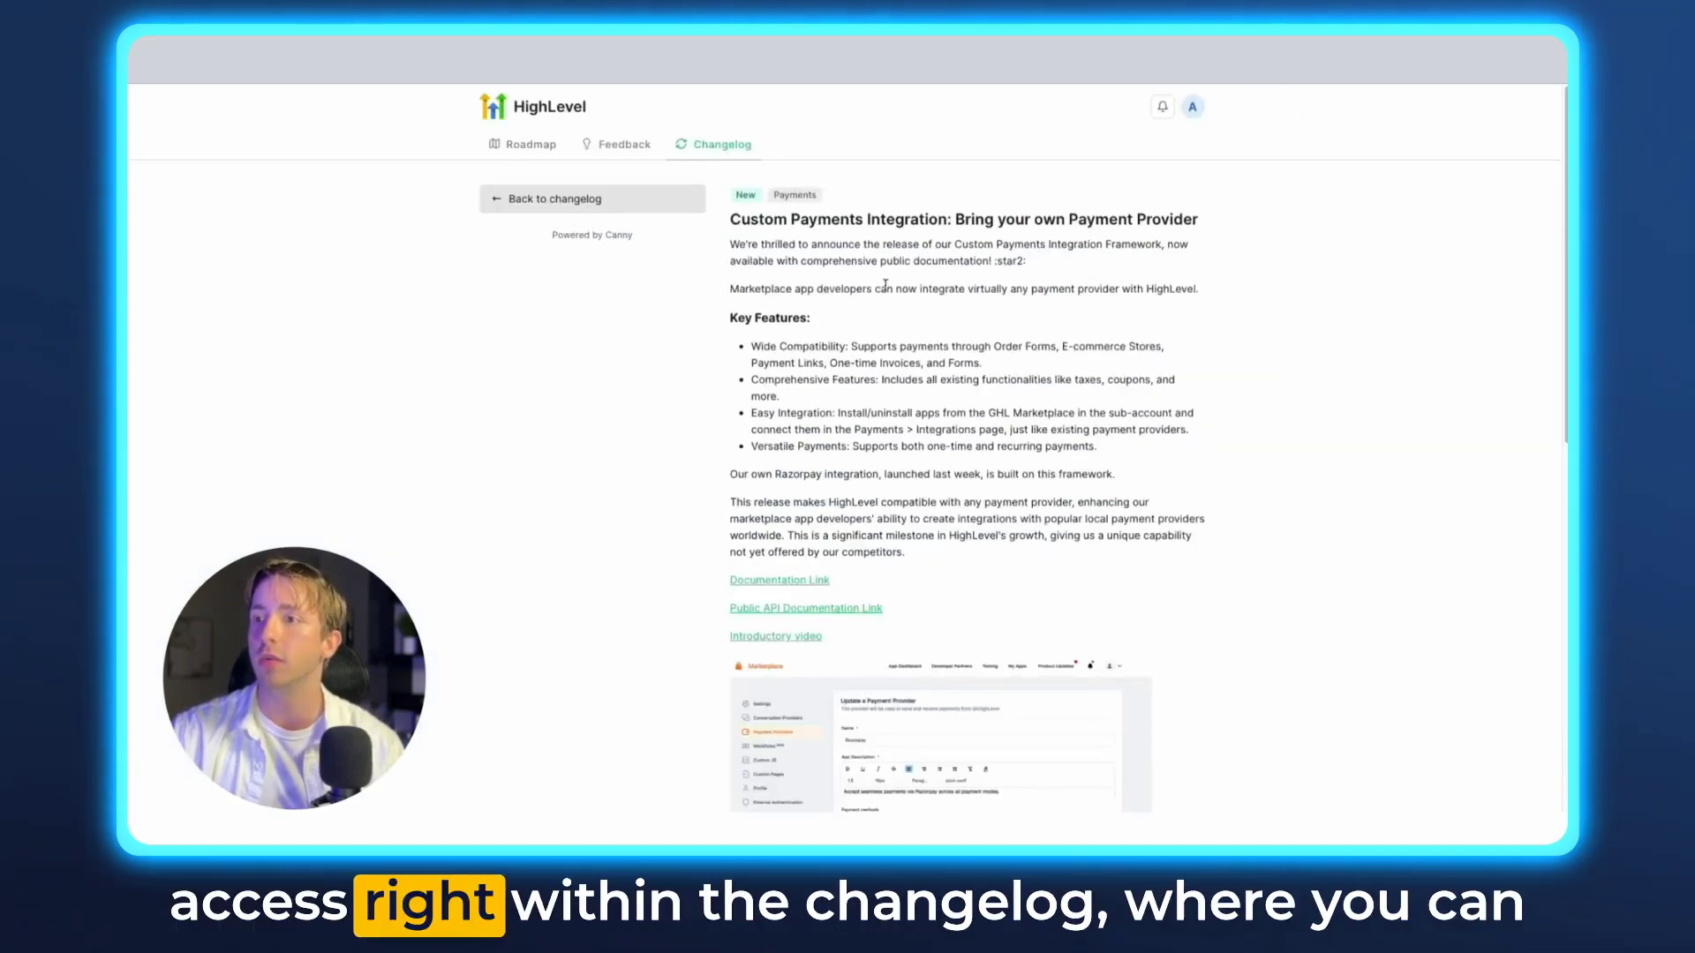
Step: Open the Public API Documentation link from the Custom Payments Integration changelog post
{"action": "scroll", "coordinate": [793, 532], "scroll_direction": "down", "scroll_amount": 1}
{"action": "right_click", "coordinate": [786, 522]}
{"action": "left_click", "coordinate": [855, 383]}
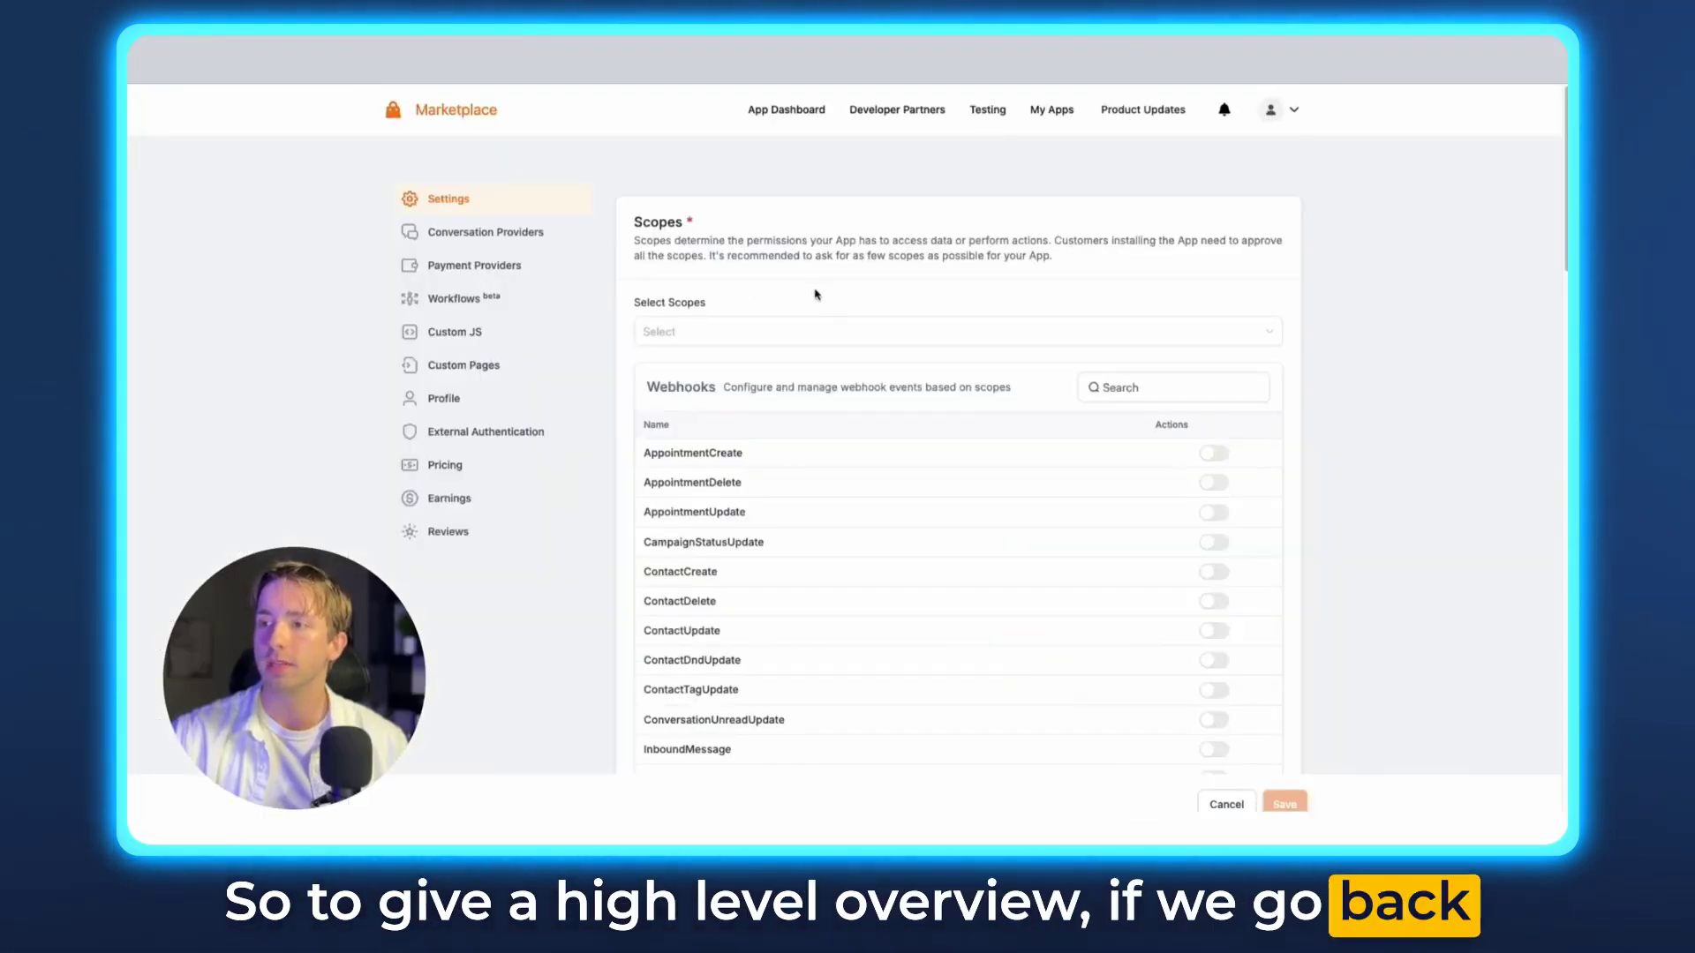
Step: Scroll EasyPay's scopes, then show its Payment Providers page listing the EasyPay provider
{"action": "scroll", "coordinate": [829, 318], "scroll_direction": "down", "scroll_amount": 10}
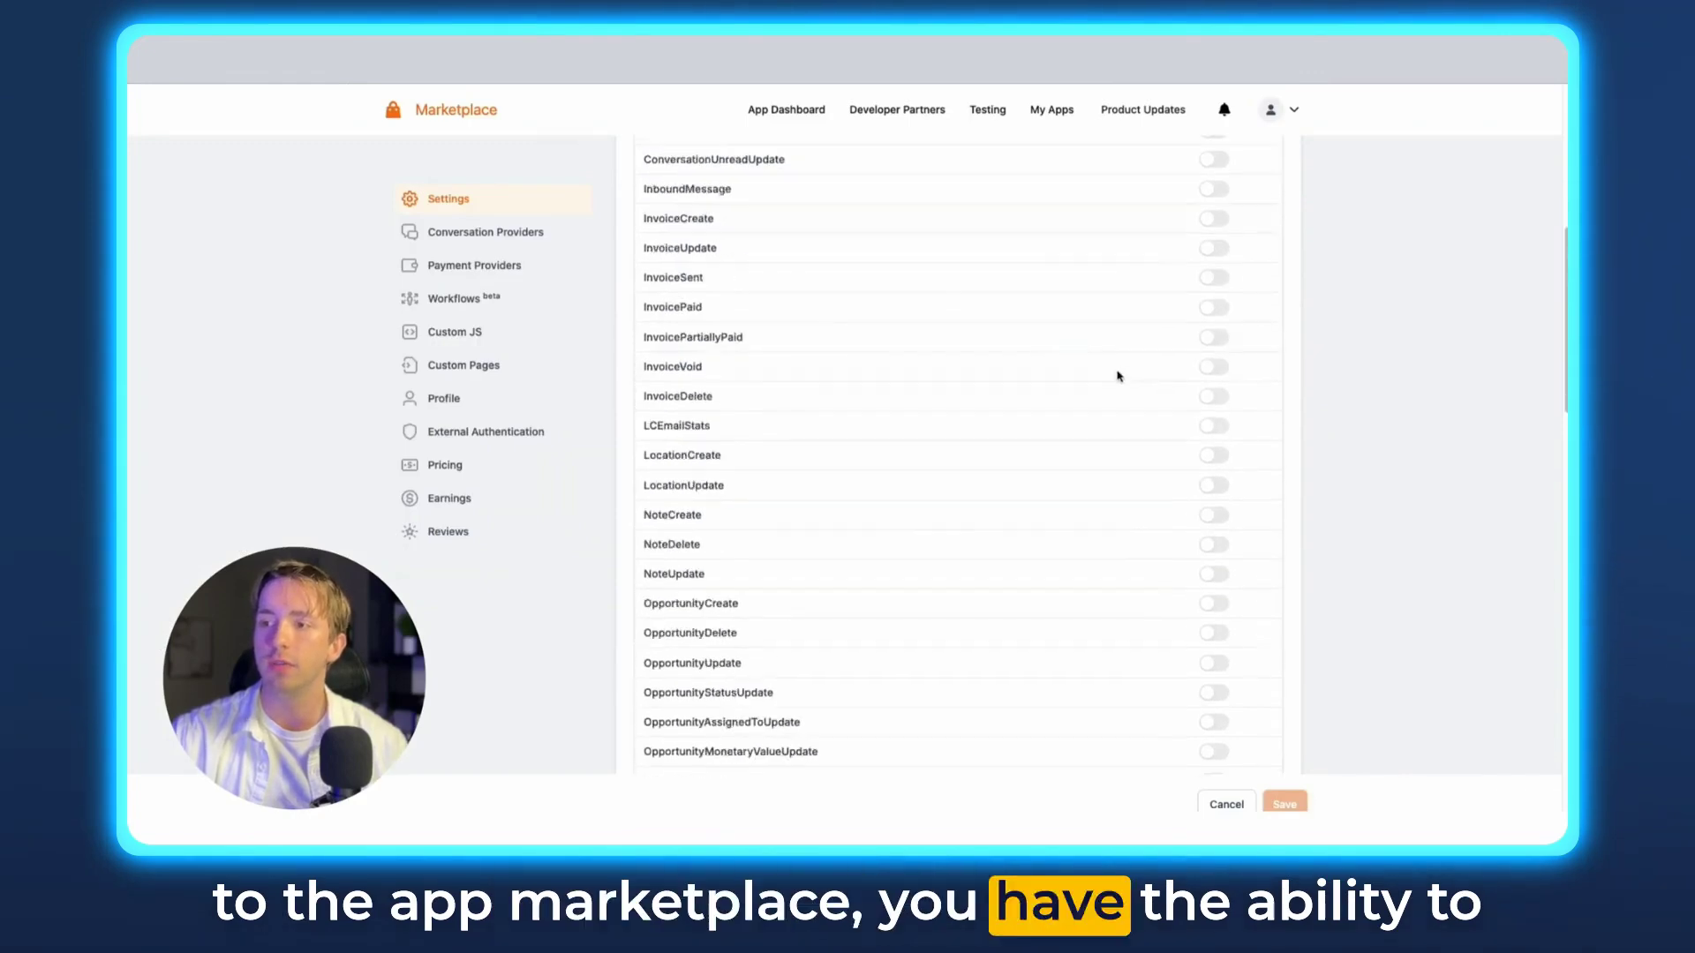
{"action": "scroll", "coordinate": [1078, 404], "scroll_direction": "up", "scroll_amount": 15}
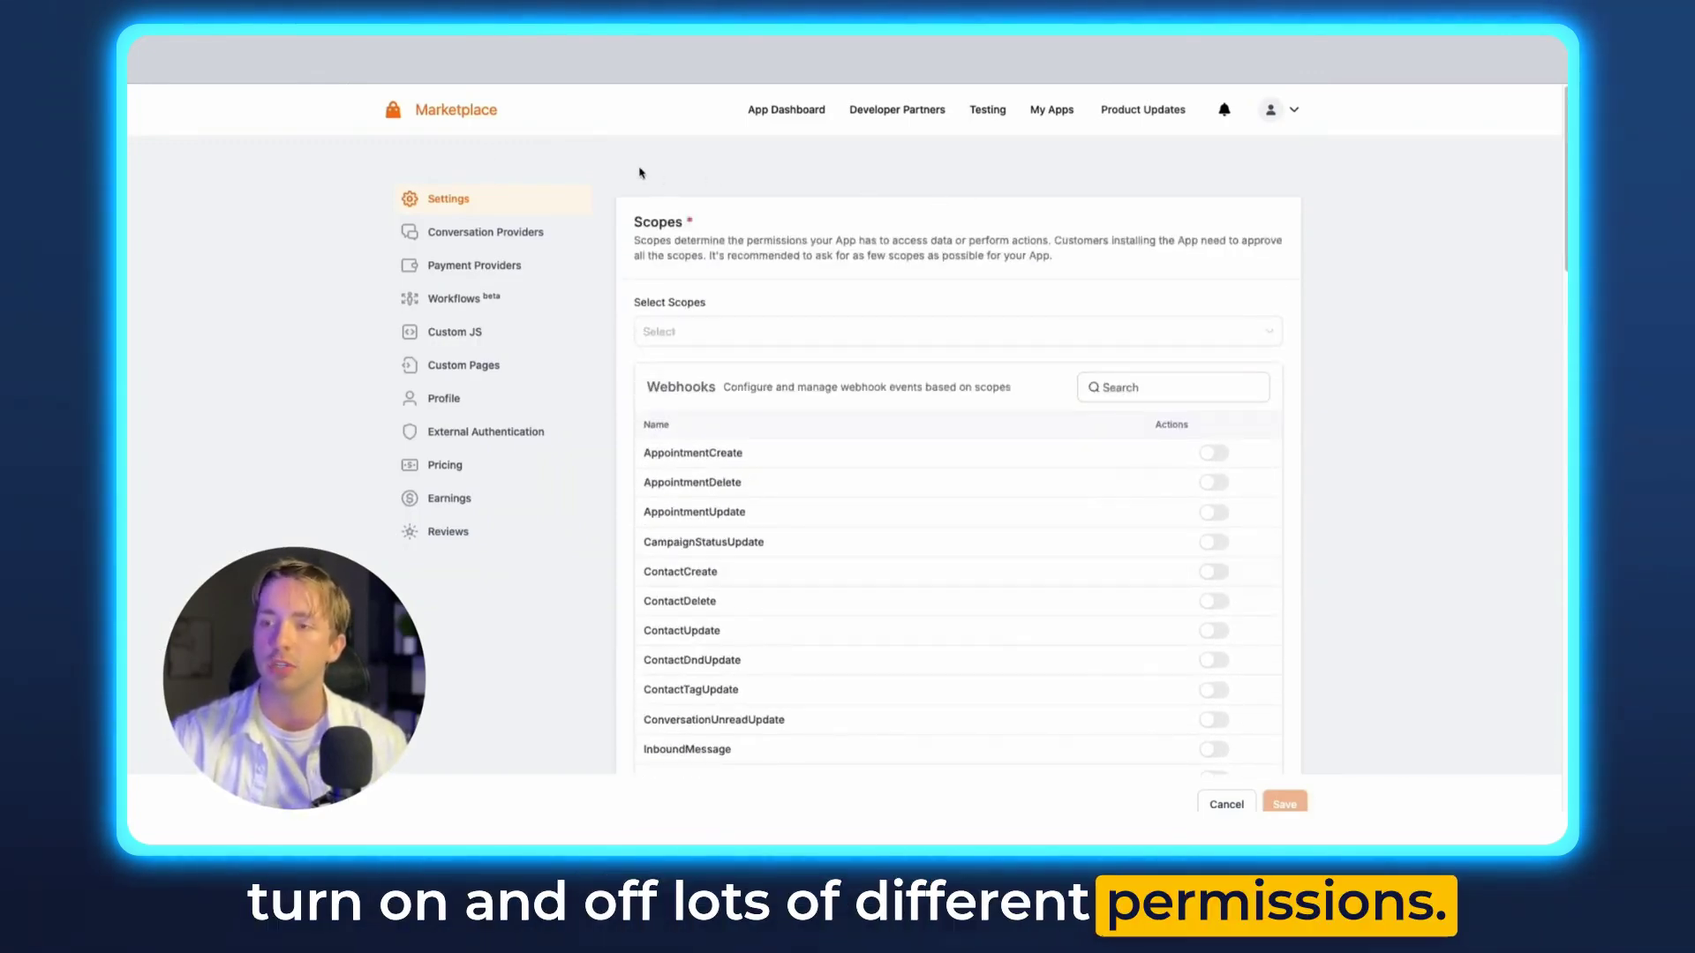
{"action": "left_click", "coordinate": [469, 269]}
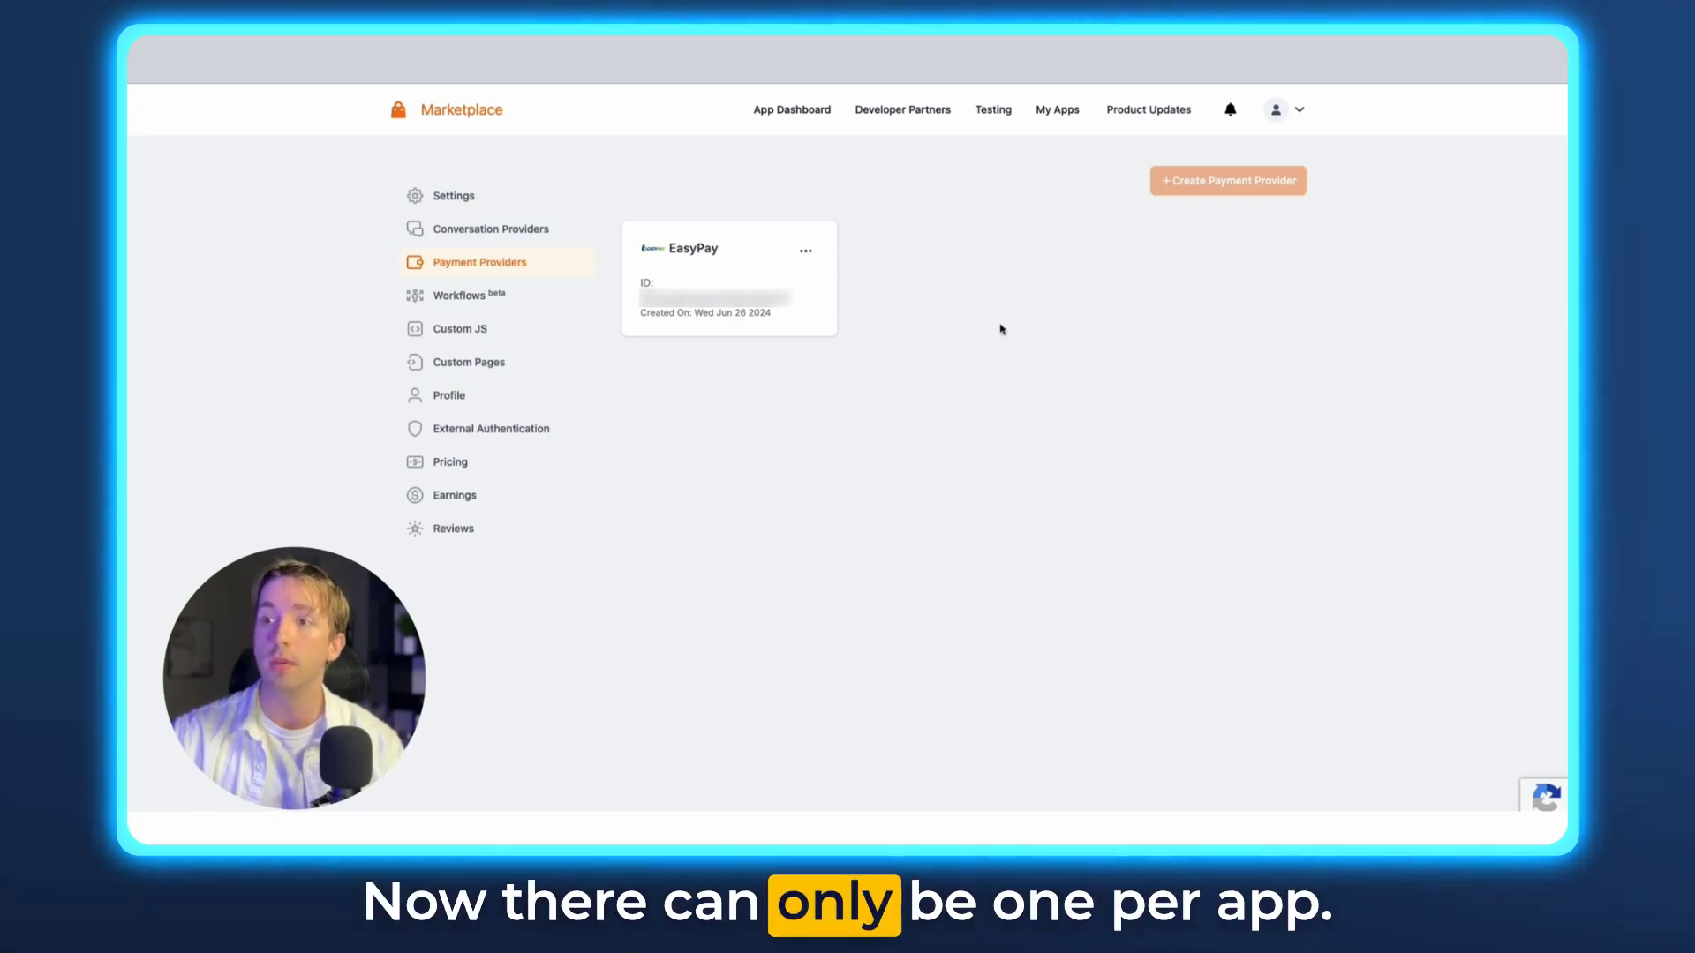
Step: View the EasyPay provider's details, then check the app's Earnings and Reviews pages
{"action": "left_click", "coordinate": [806, 252]}
{"action": "left_click", "coordinate": [809, 284]}
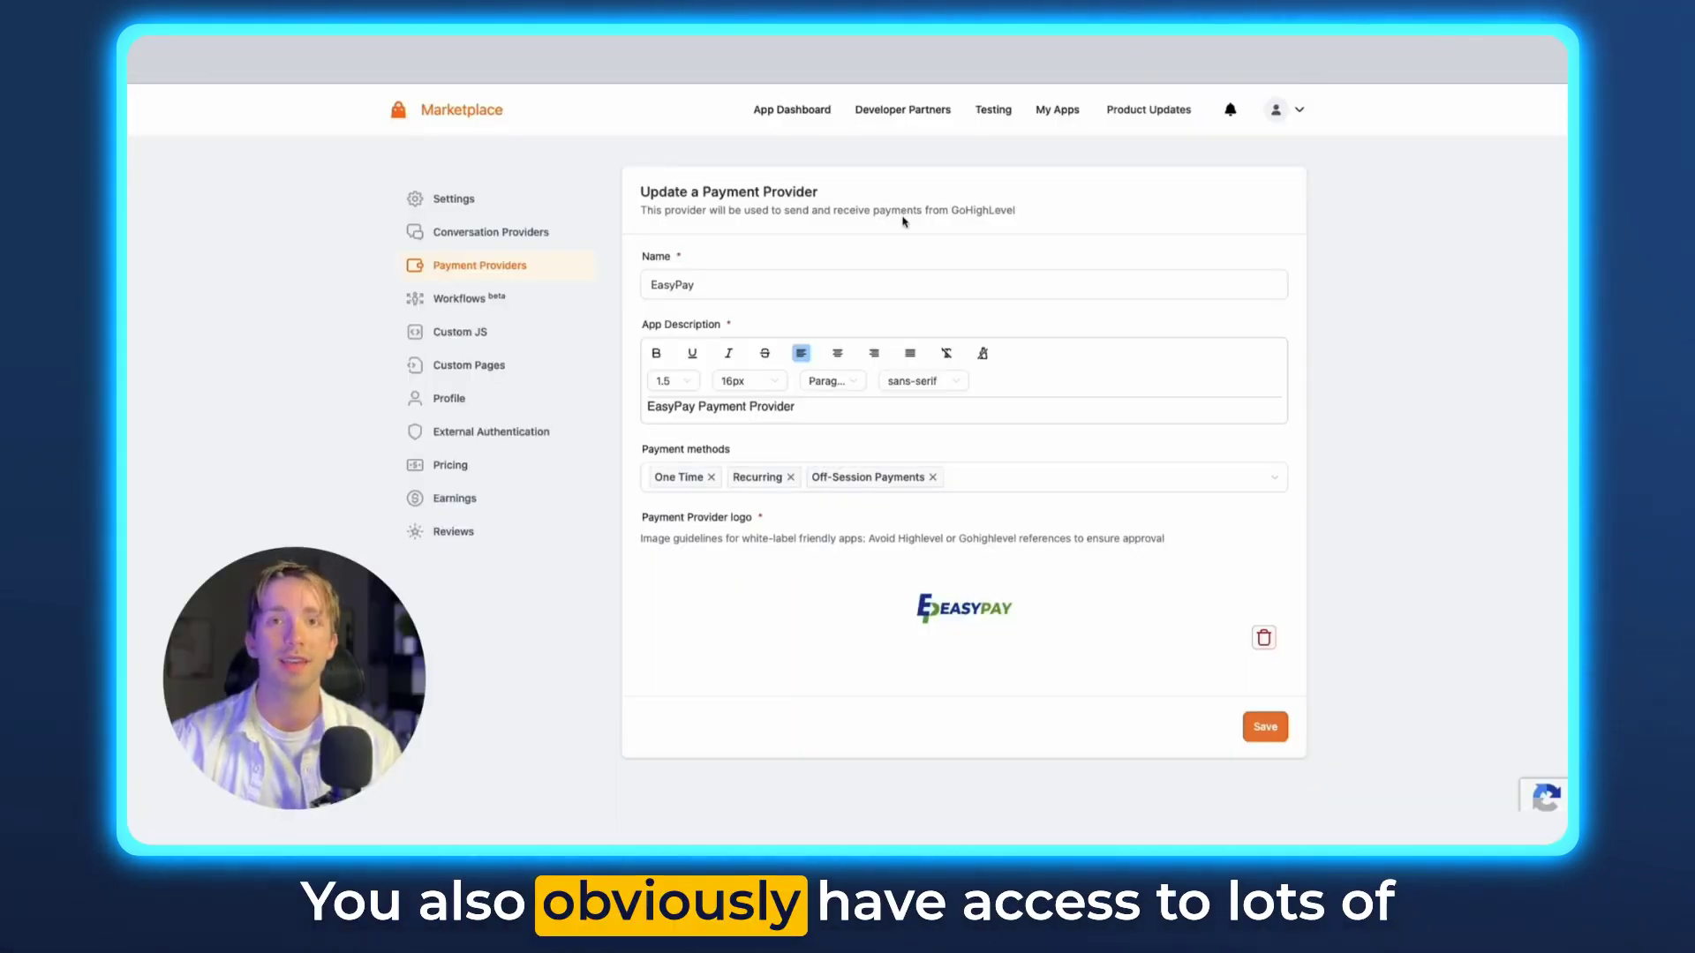
{"action": "left_click", "coordinate": [461, 495]}
{"action": "left_click", "coordinate": [465, 531]}
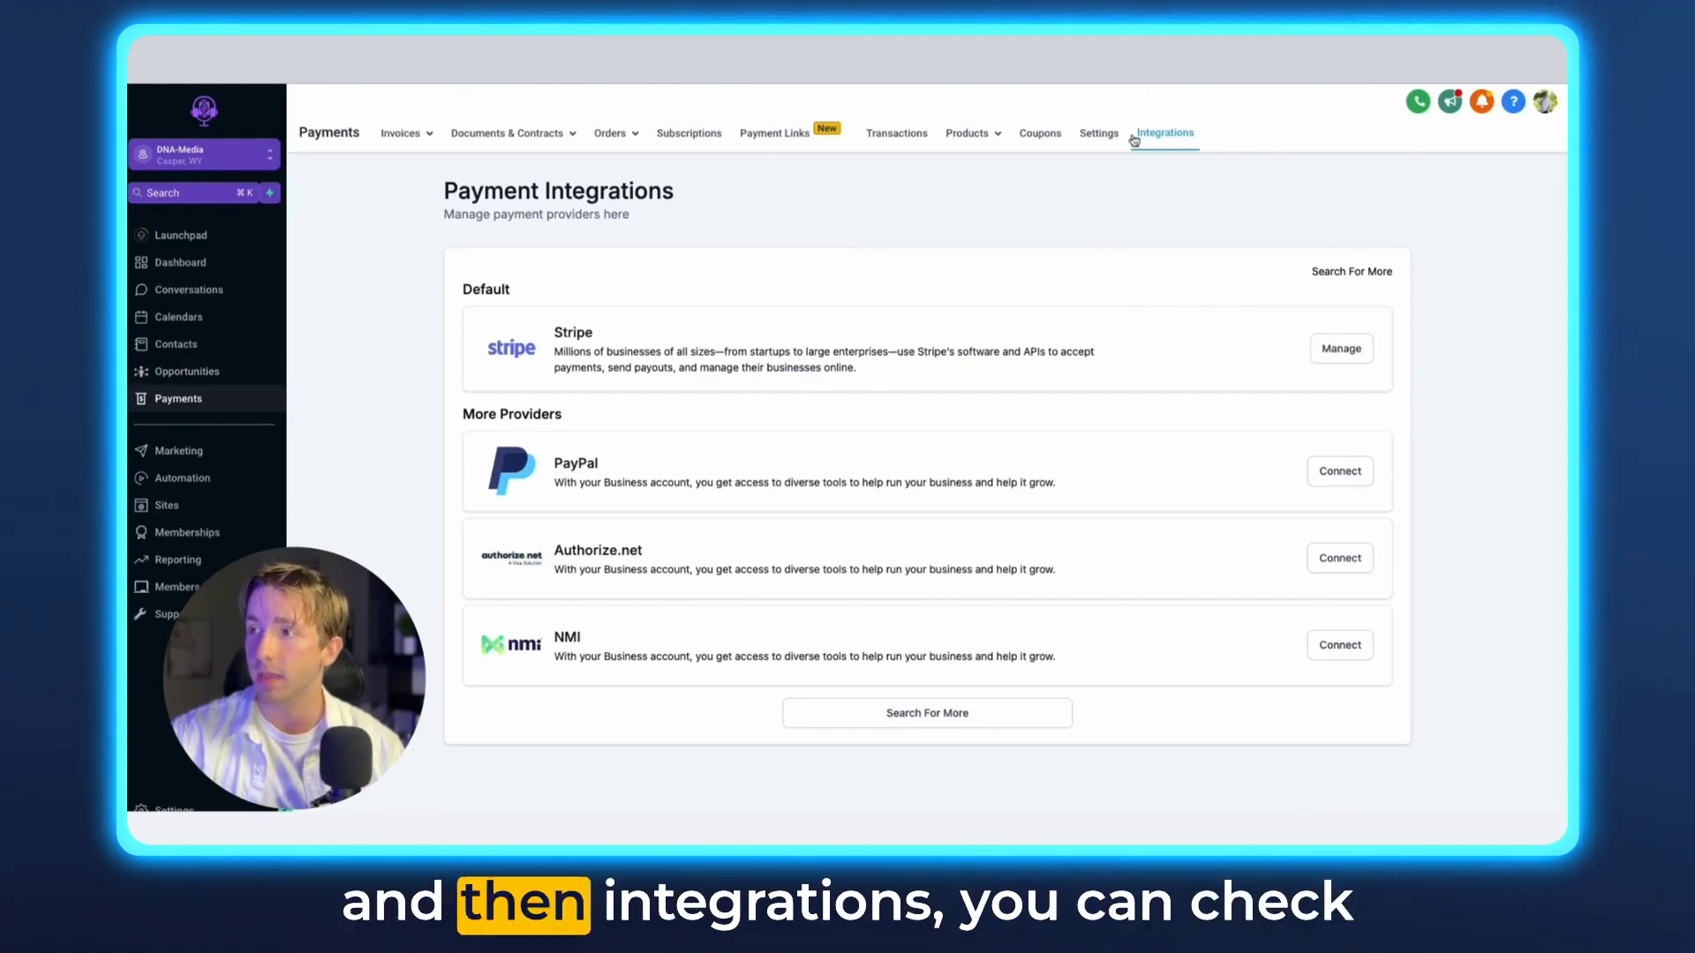
Step: Highlight the Payment Integrations heading and load the full integrations list including Razorpay
{"action": "left_click_drag", "start_coordinate": [441, 181], "coordinate": [682, 224]}
{"action": "left_click", "coordinate": [681, 224]}
{"action": "left_click", "coordinate": [930, 720]}
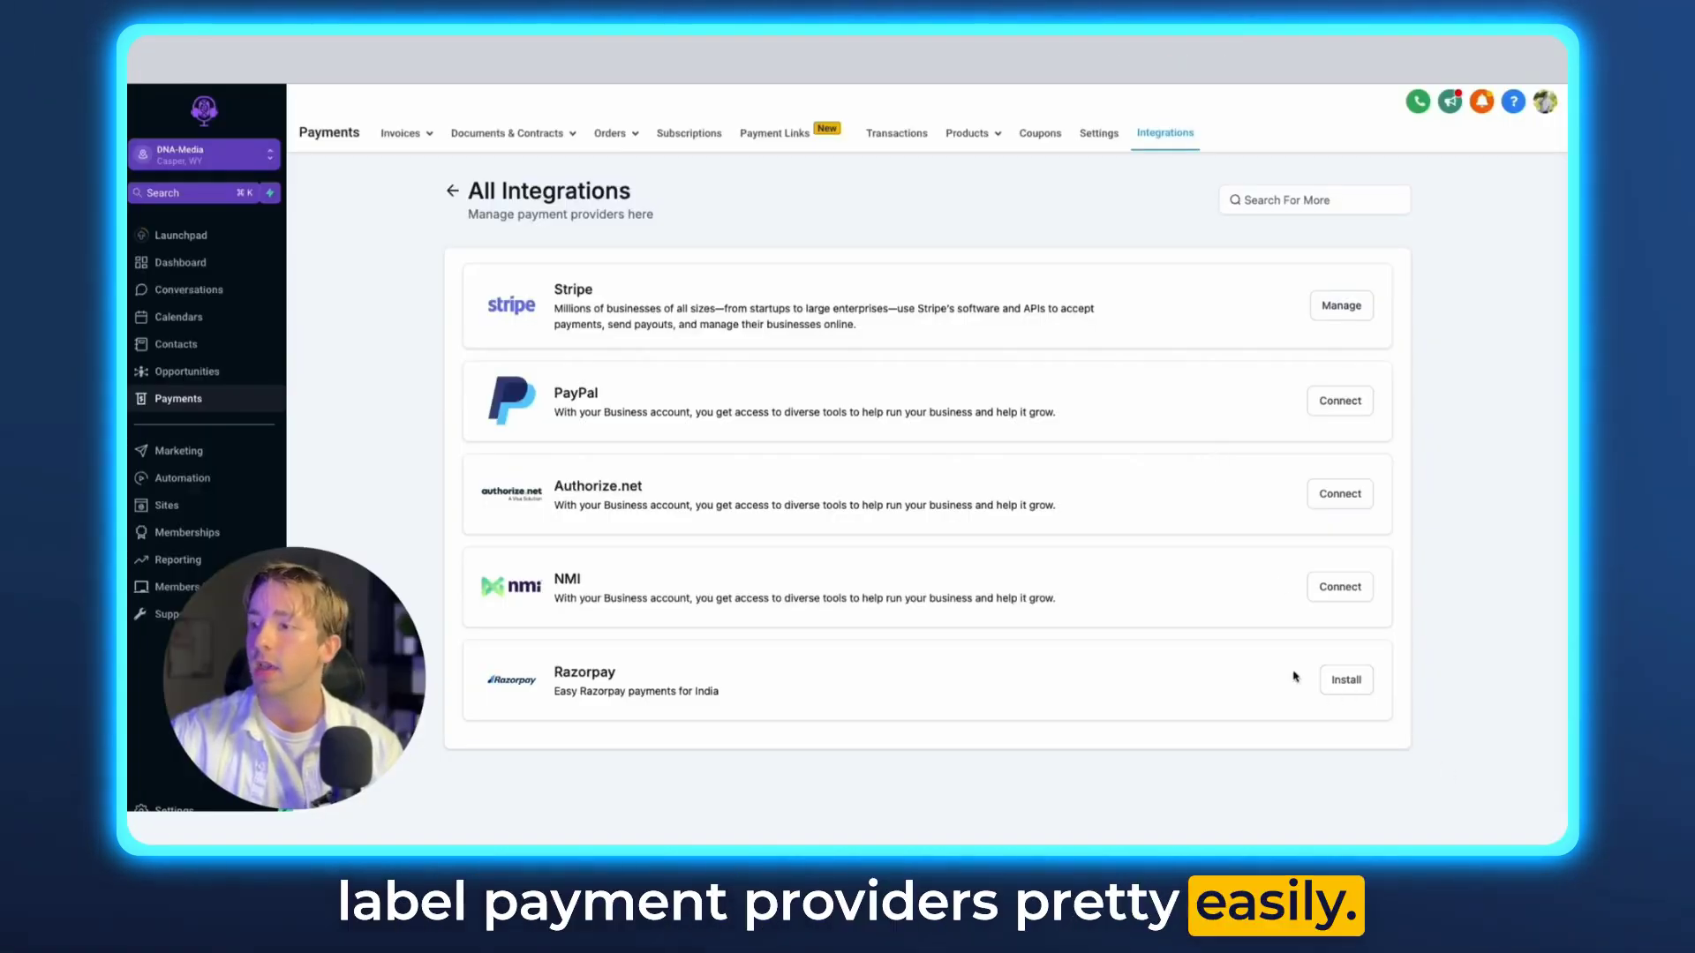
Step: Install Razorpay into the sub-account found by searching 'dna'
{"action": "left_click", "coordinate": [1351, 688]}
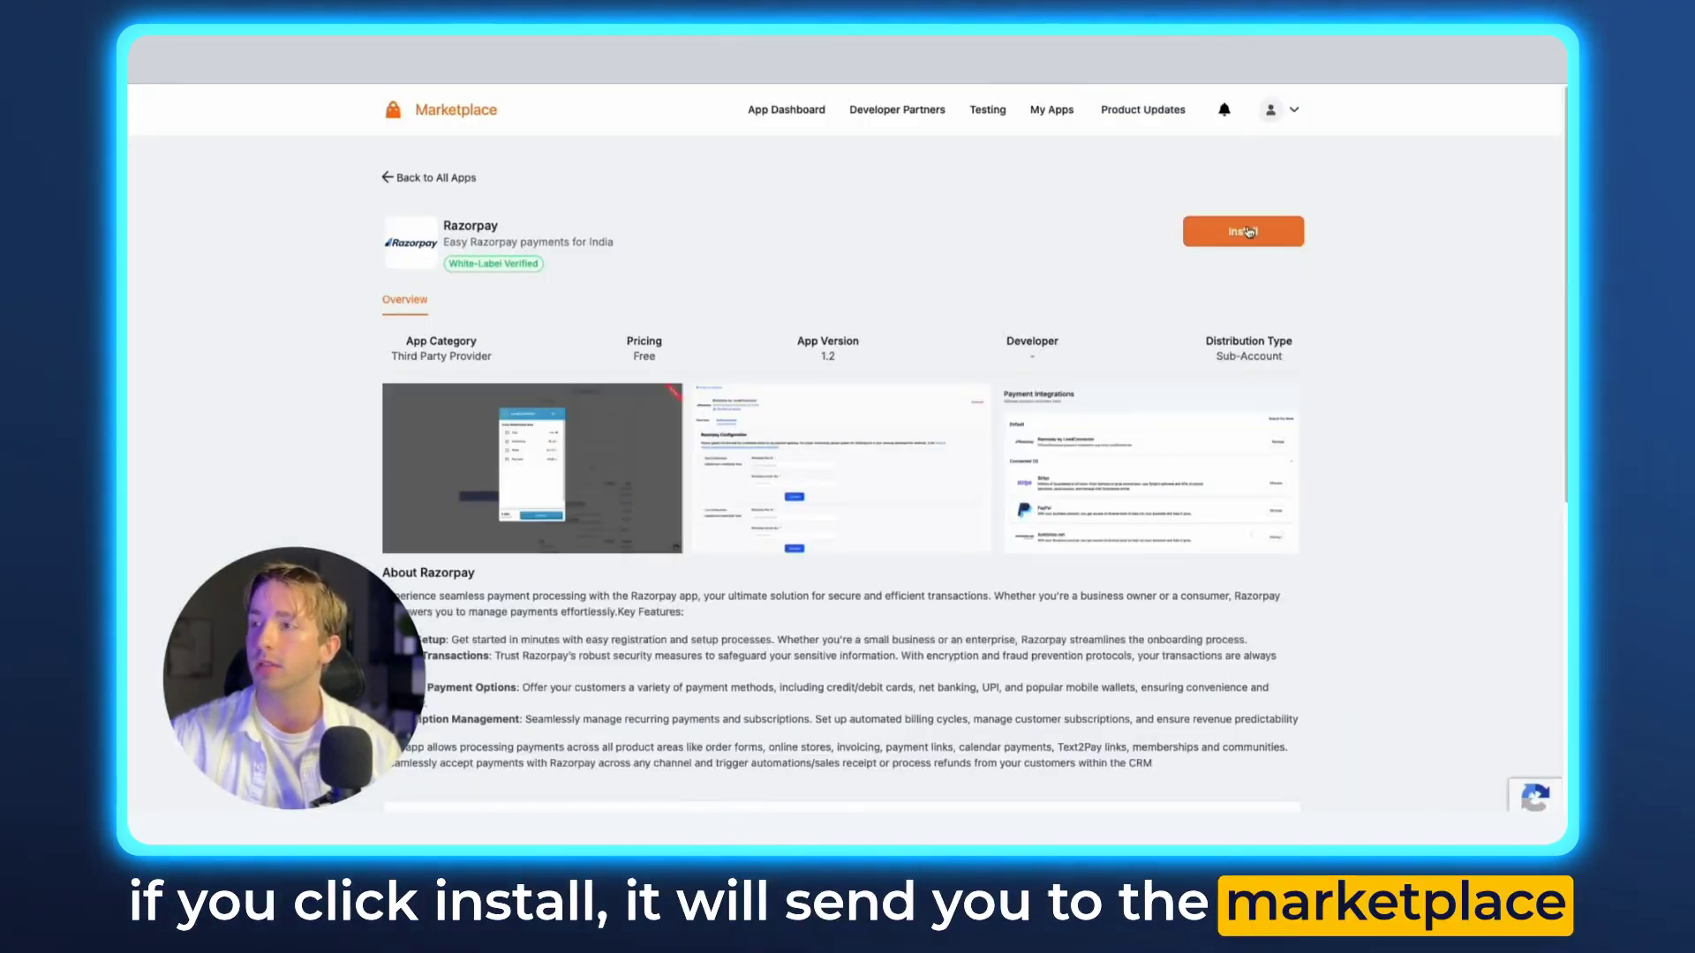
{"action": "left_click", "coordinate": [1244, 231]}
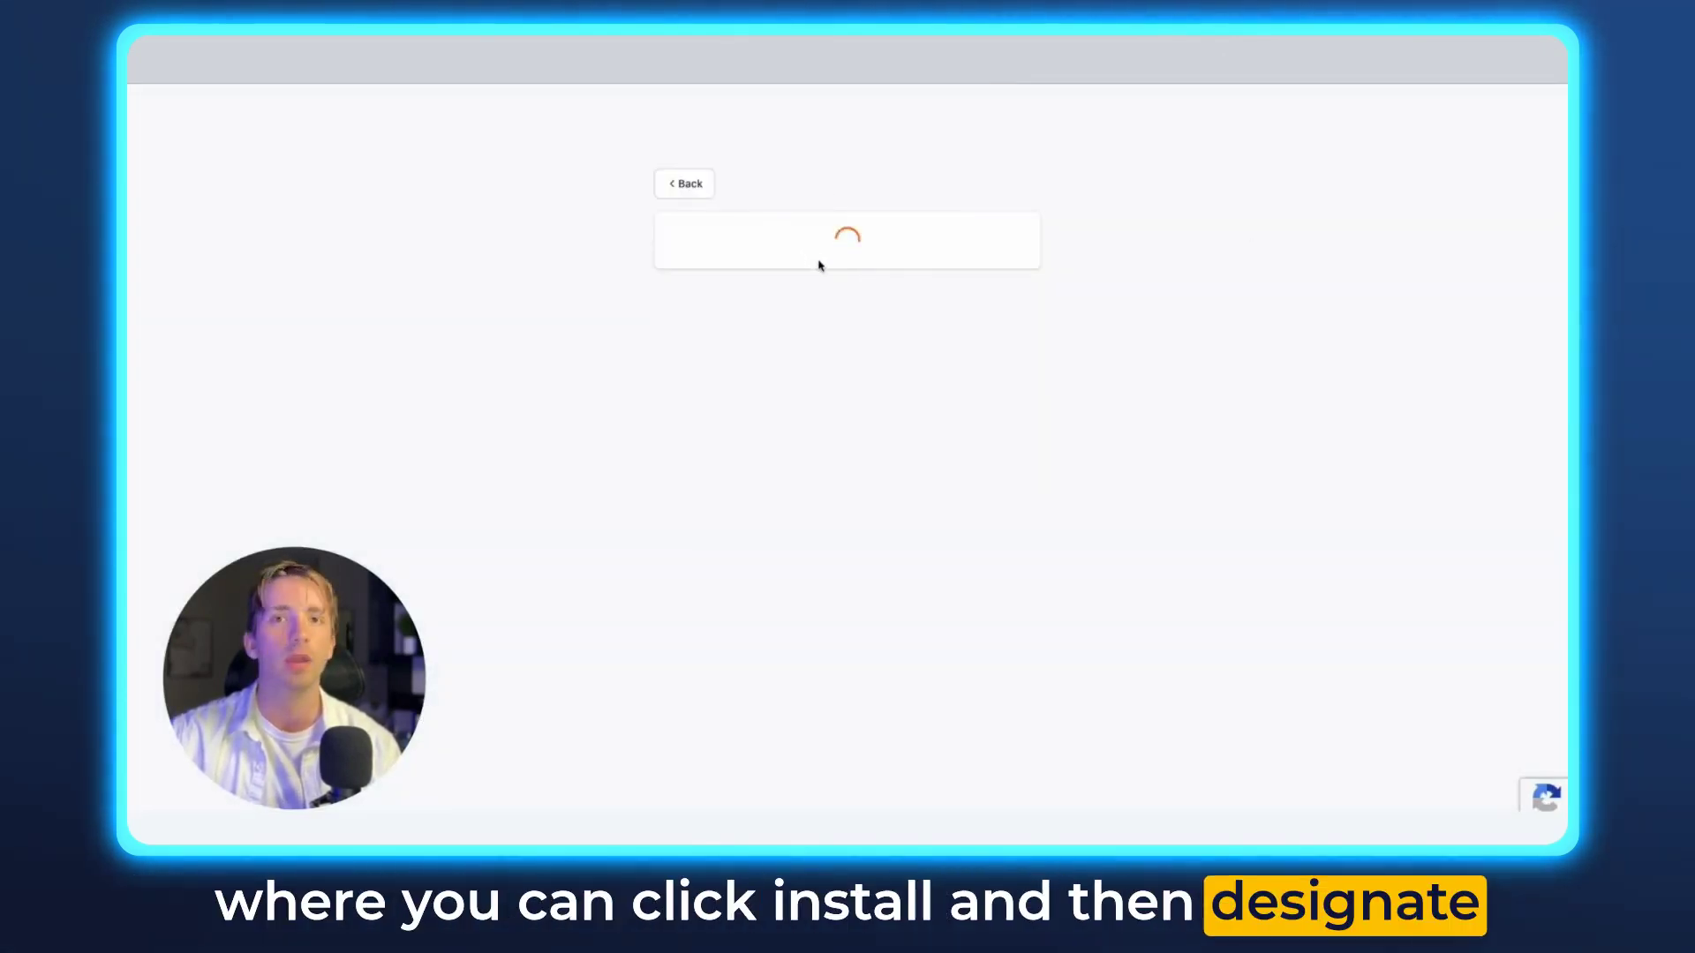
{"action": "type", "text": "dna"}
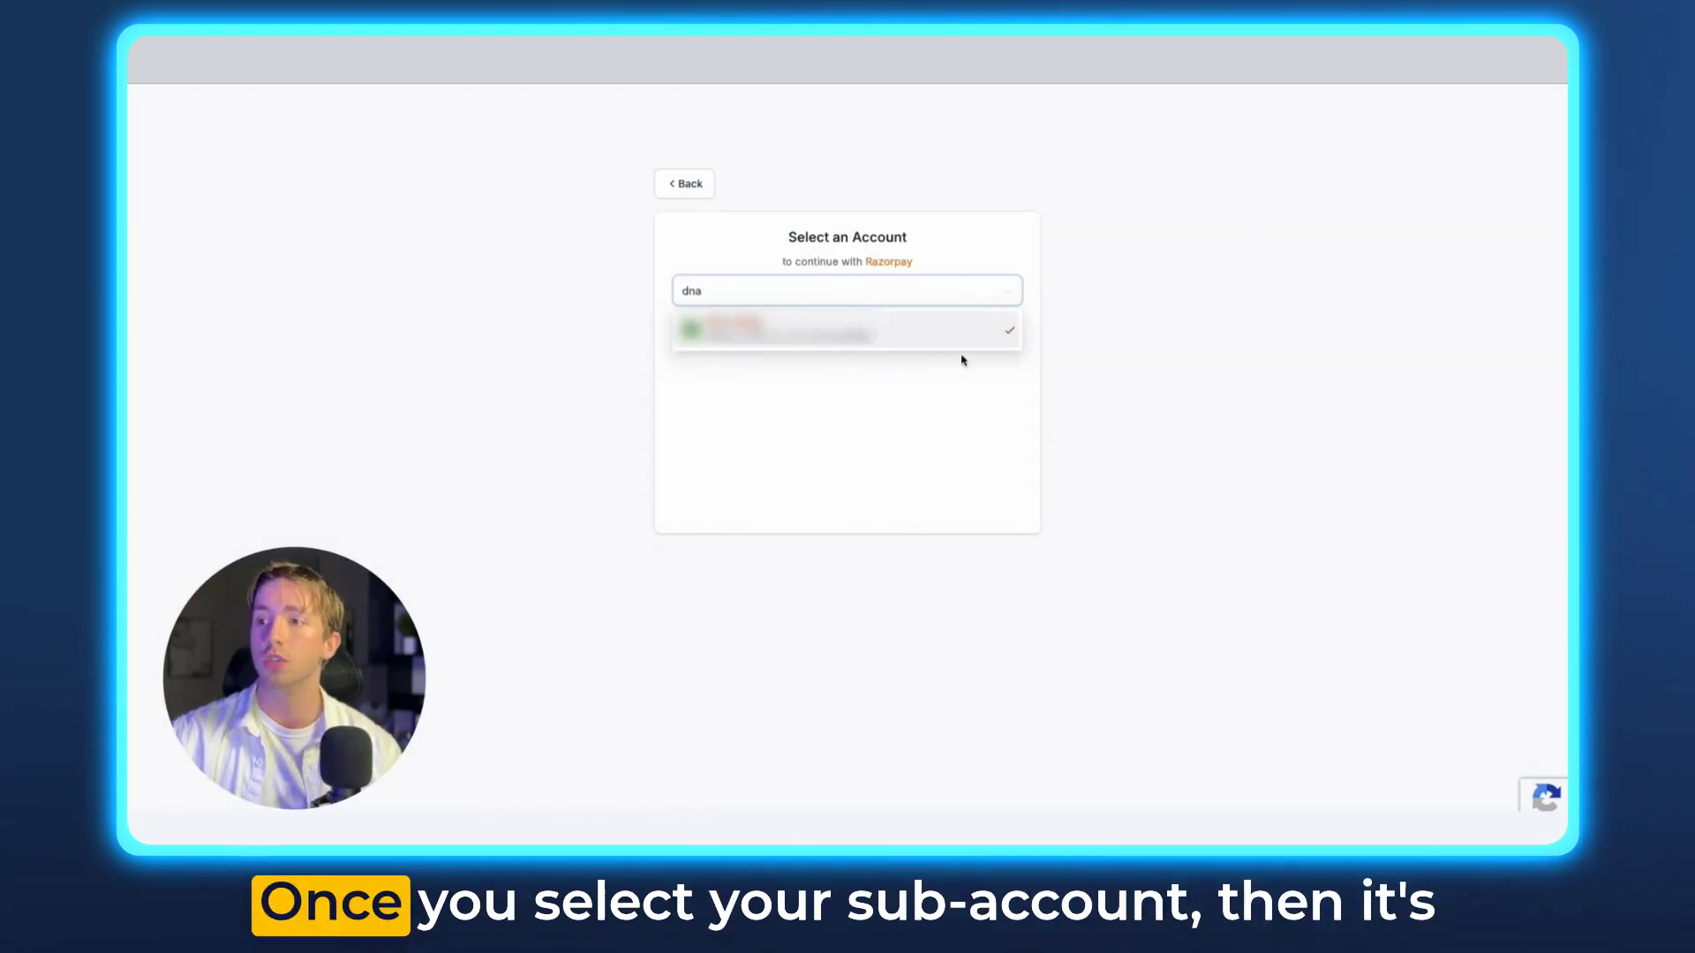
{"action": "left_click", "coordinate": [905, 347]}
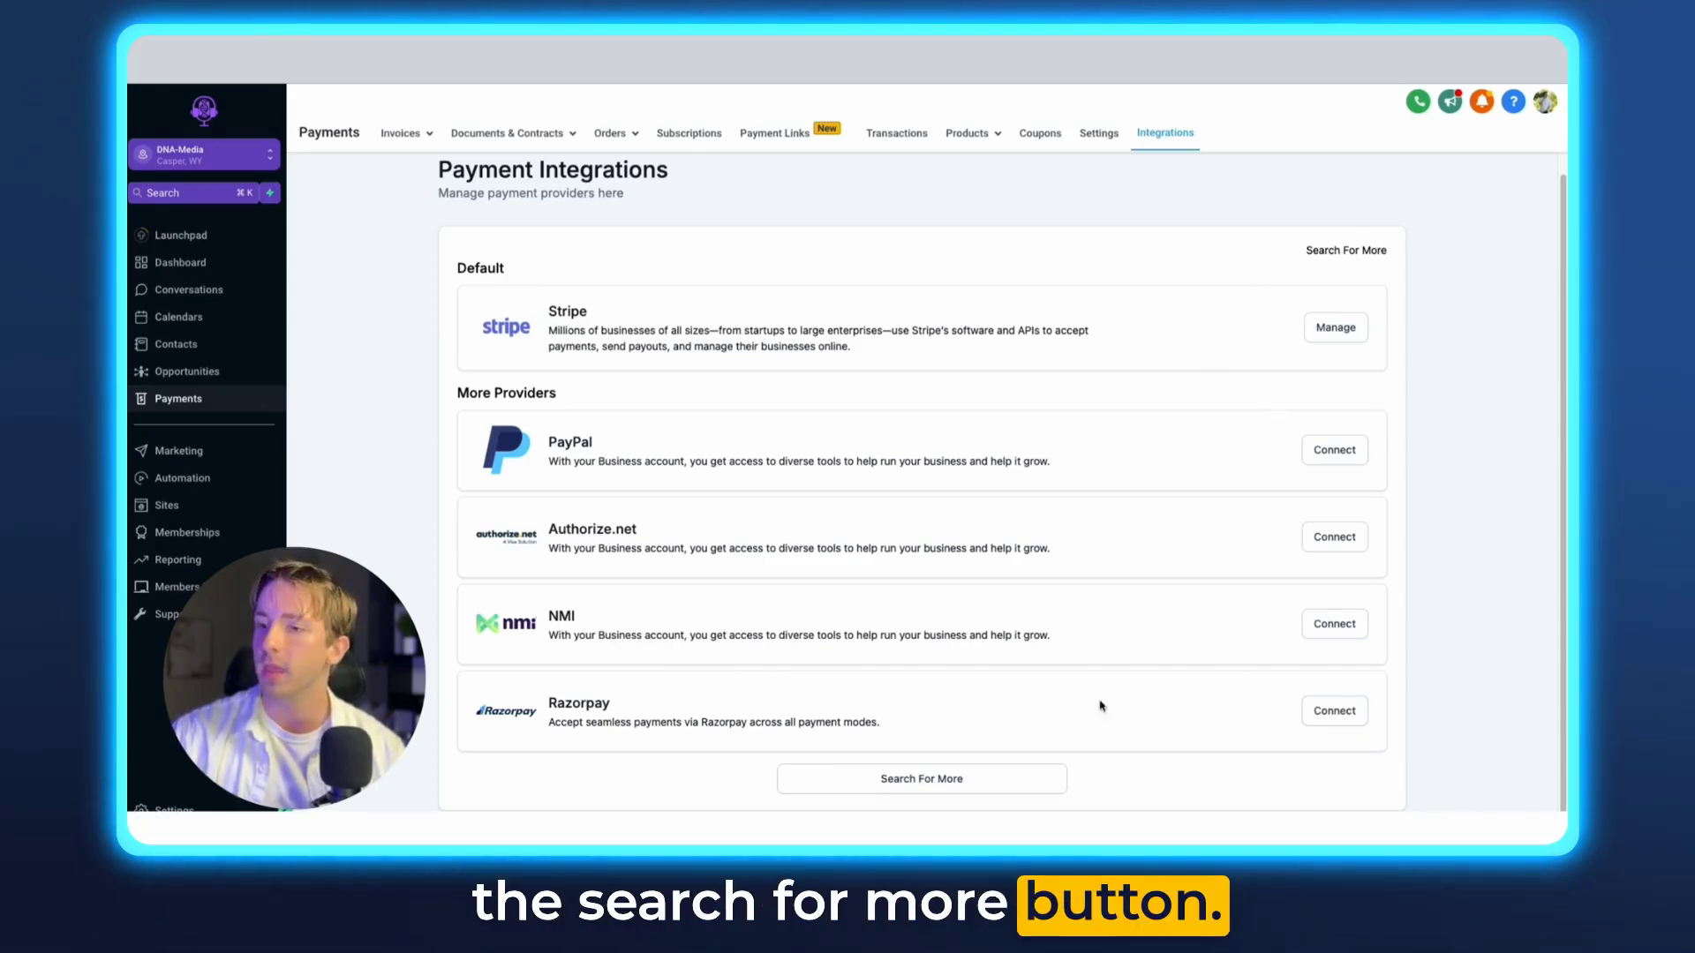
Step: Connect Razorpay to show its test and live Key Id and secret key fields
{"action": "left_click", "coordinate": [1328, 726]}
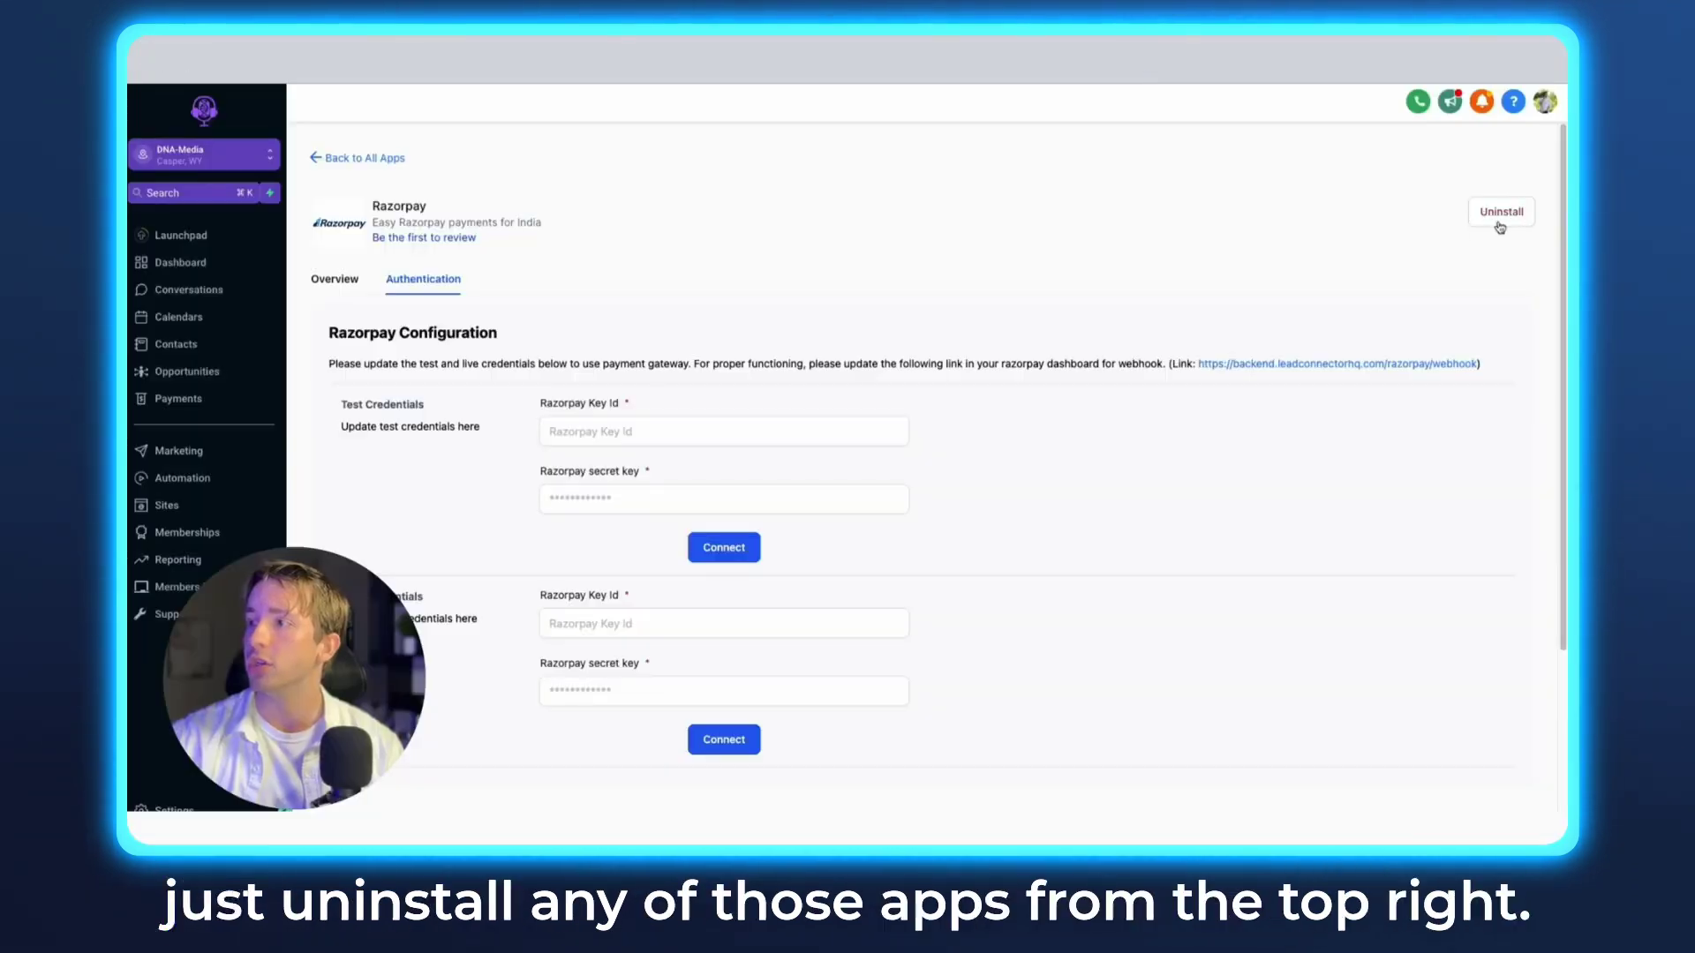
Step: Start uninstalling Razorpay to bring up its uninstall confirmation dialog
{"action": "left_click", "coordinate": [1500, 212]}
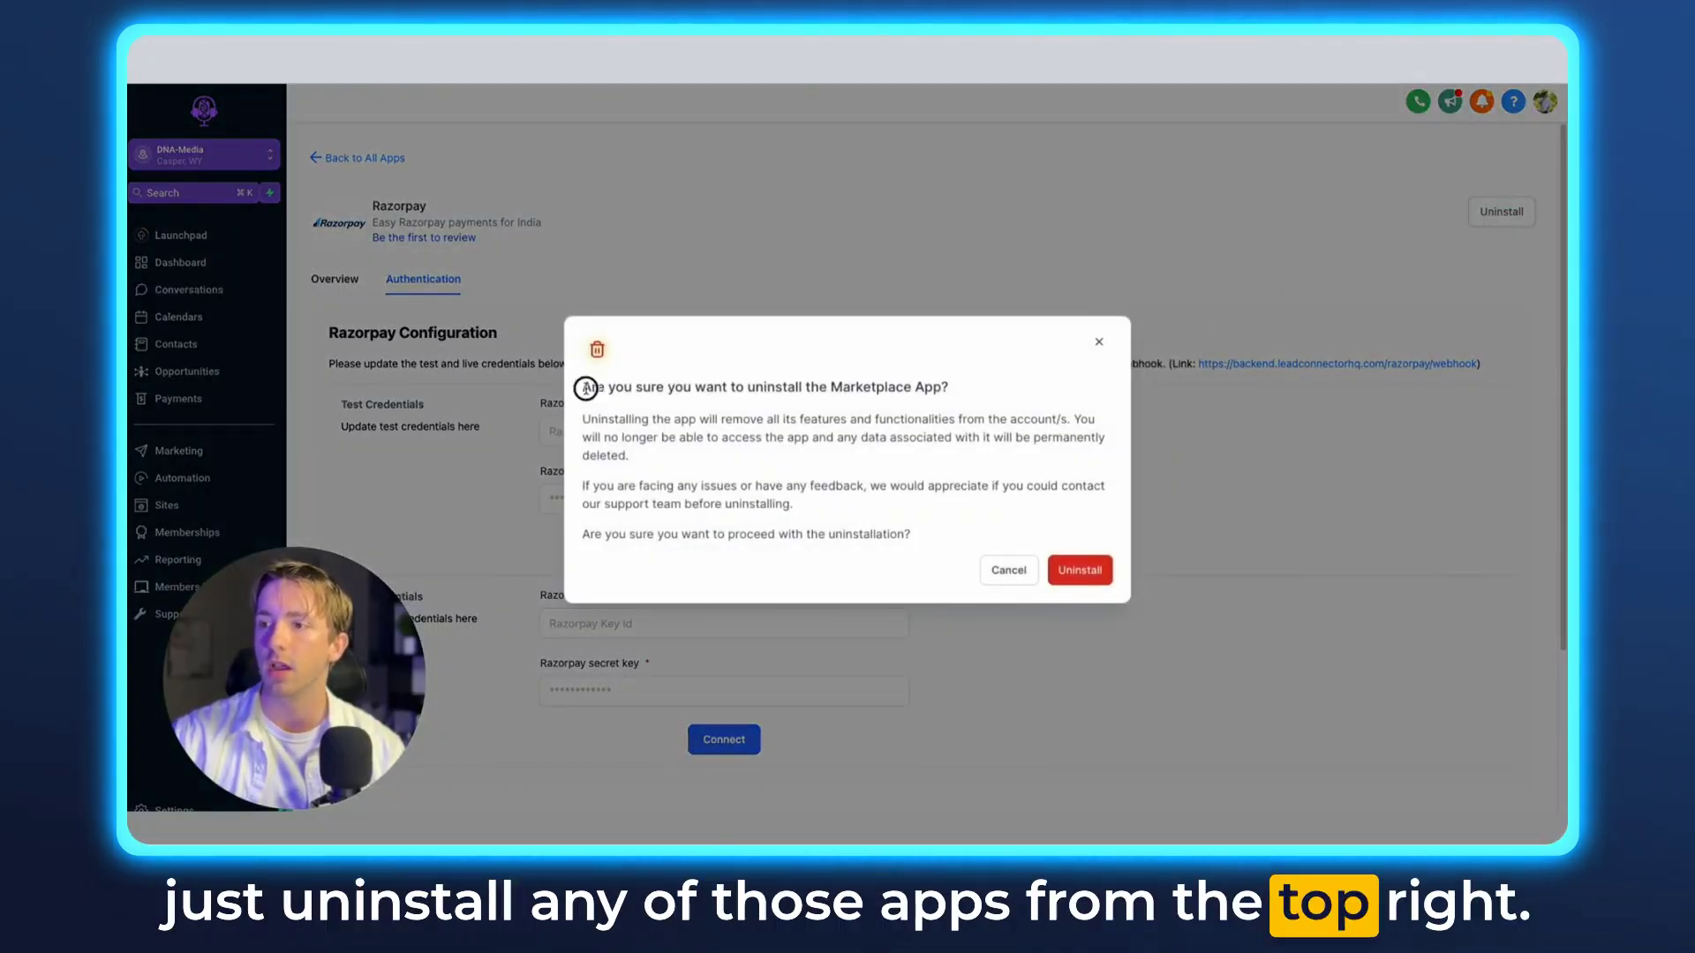